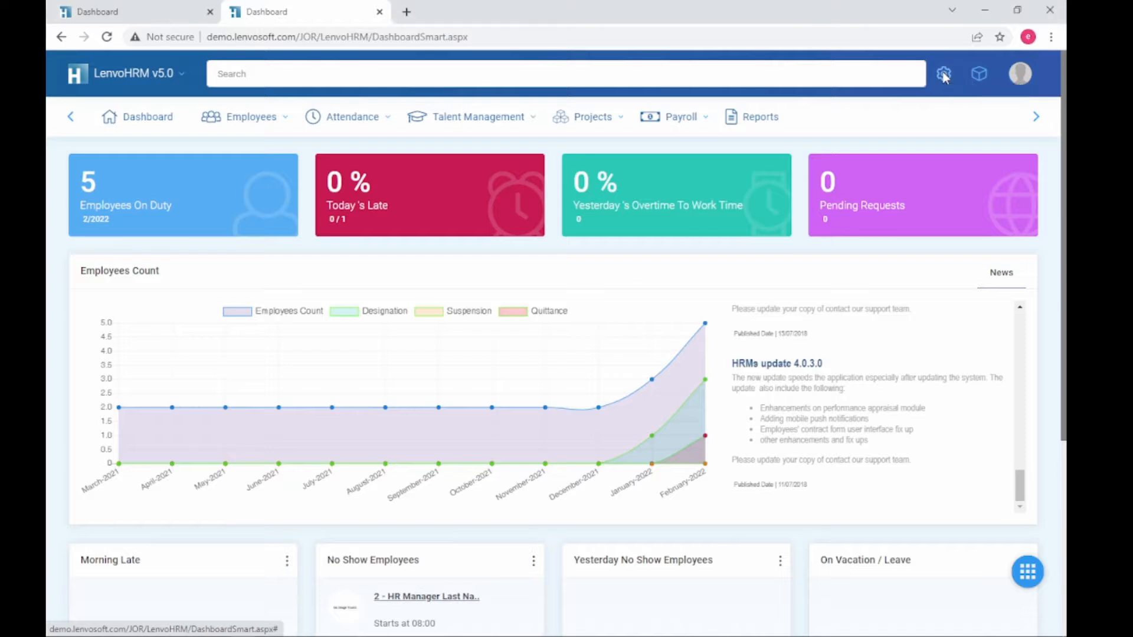
# - Open the calculation settings on the general System Settings page
pyautogui.click(943, 74)
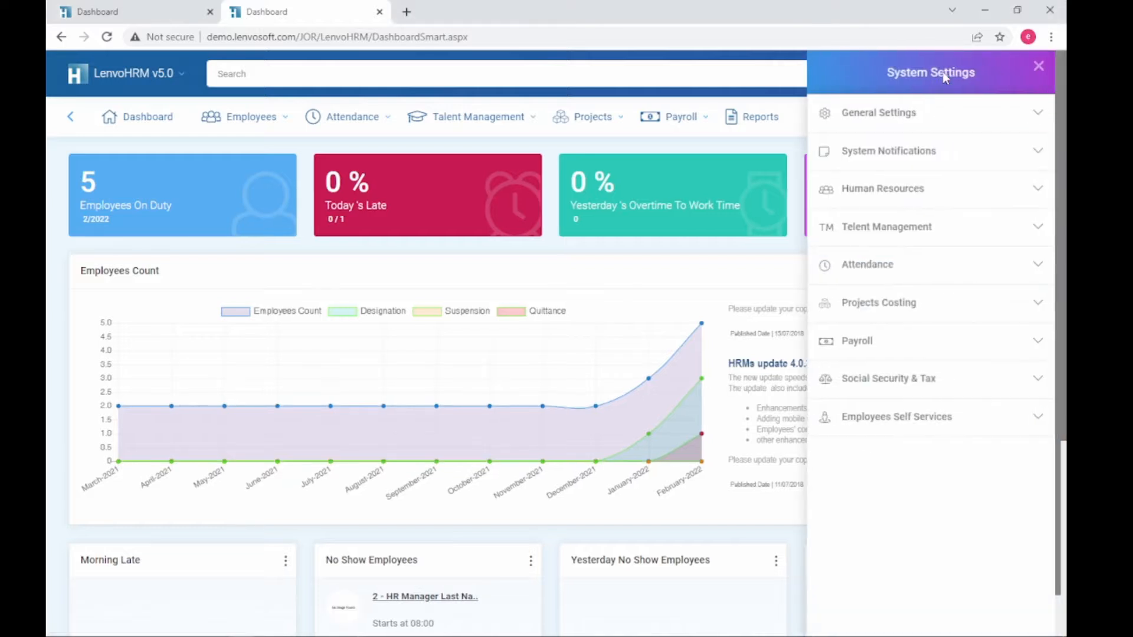
pyautogui.click(916, 124)
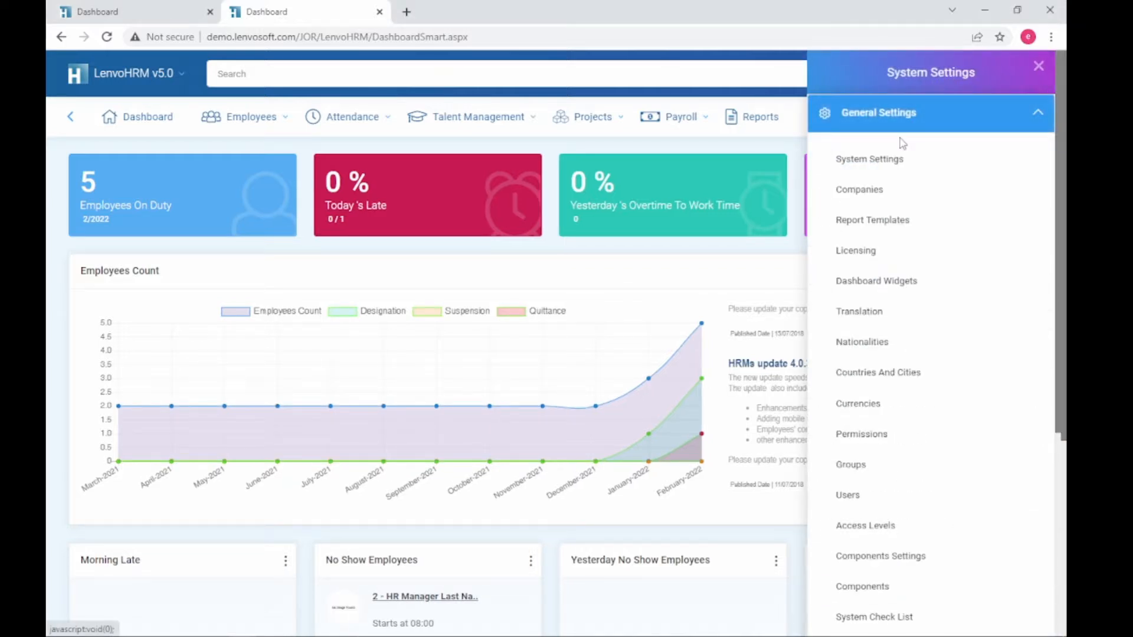
pyautogui.click(883, 166)
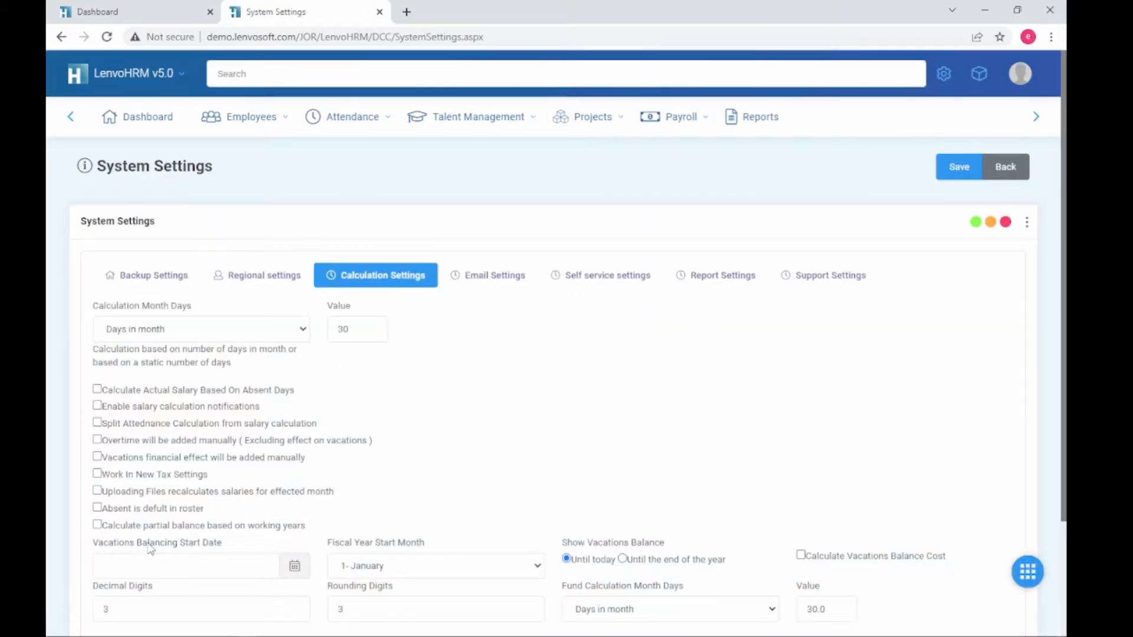
# - Set the Vacations Balancing Start Date to 01/02/2022 and save the system settings
pyautogui.moveTo(219, 546); pyautogui.dragTo(98, 545)
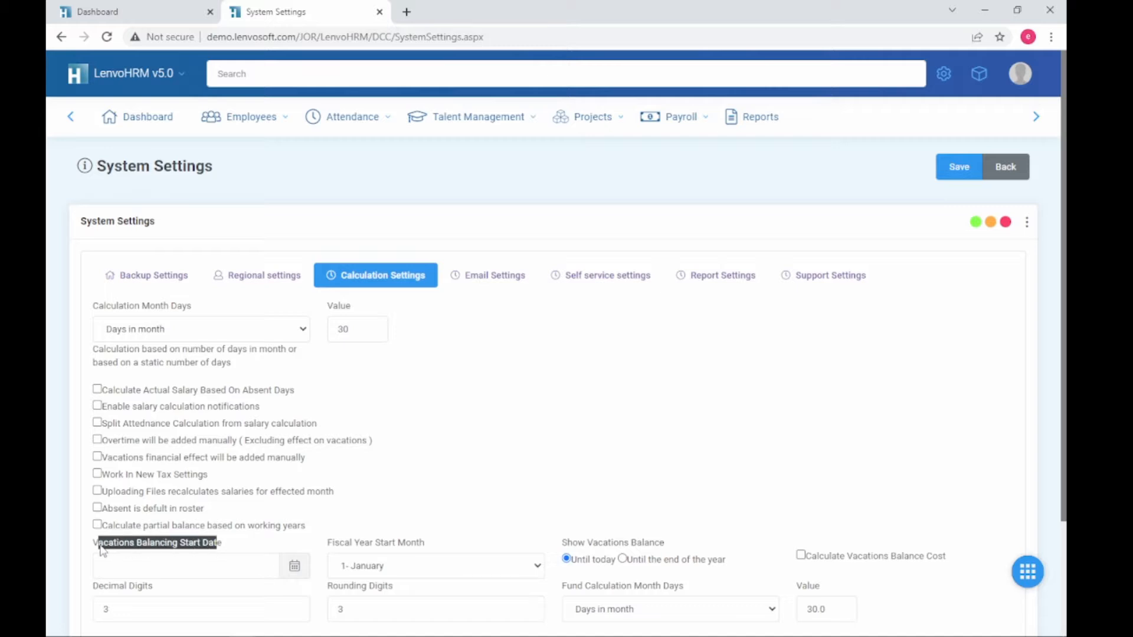
pyautogui.click(180, 566)
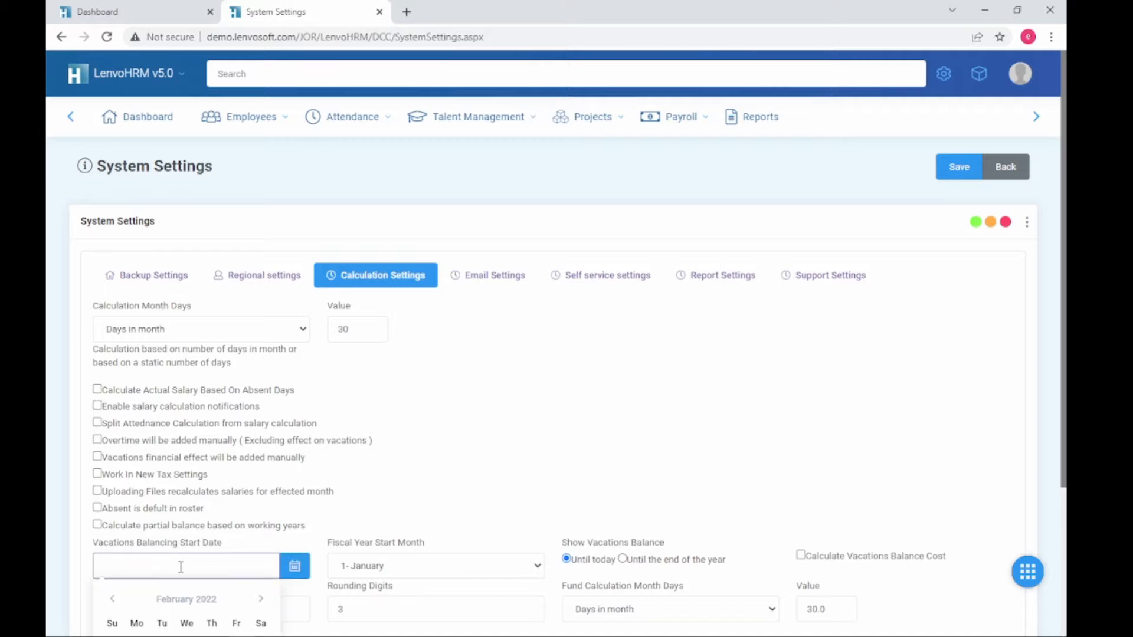
pyautogui.scroll(-1, 185, 519)
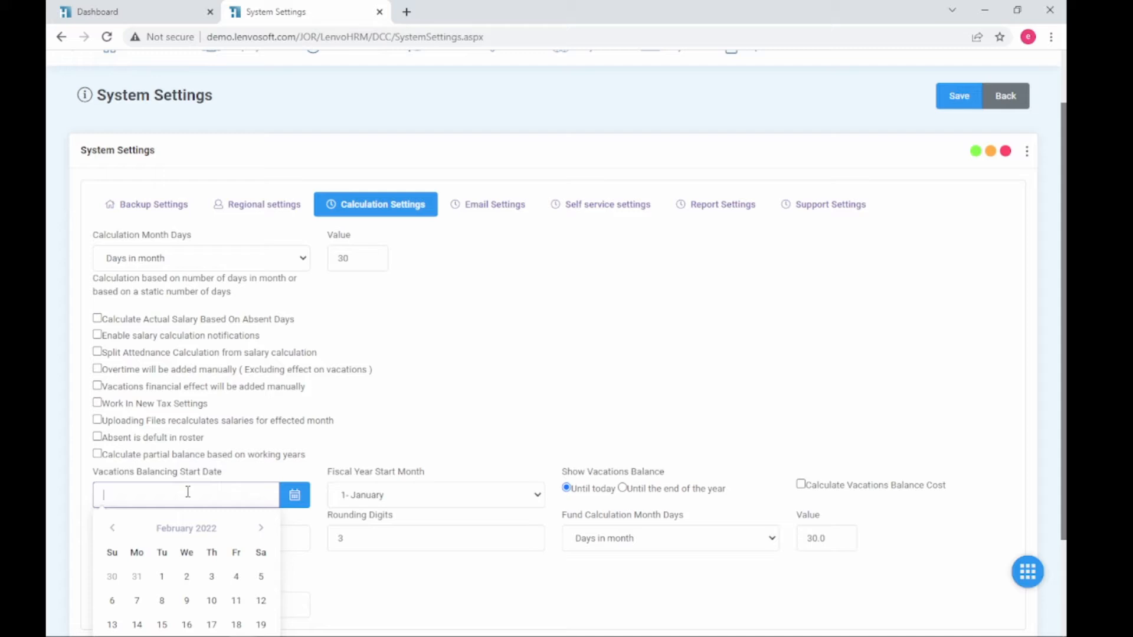
pyautogui.write('01/02/20')
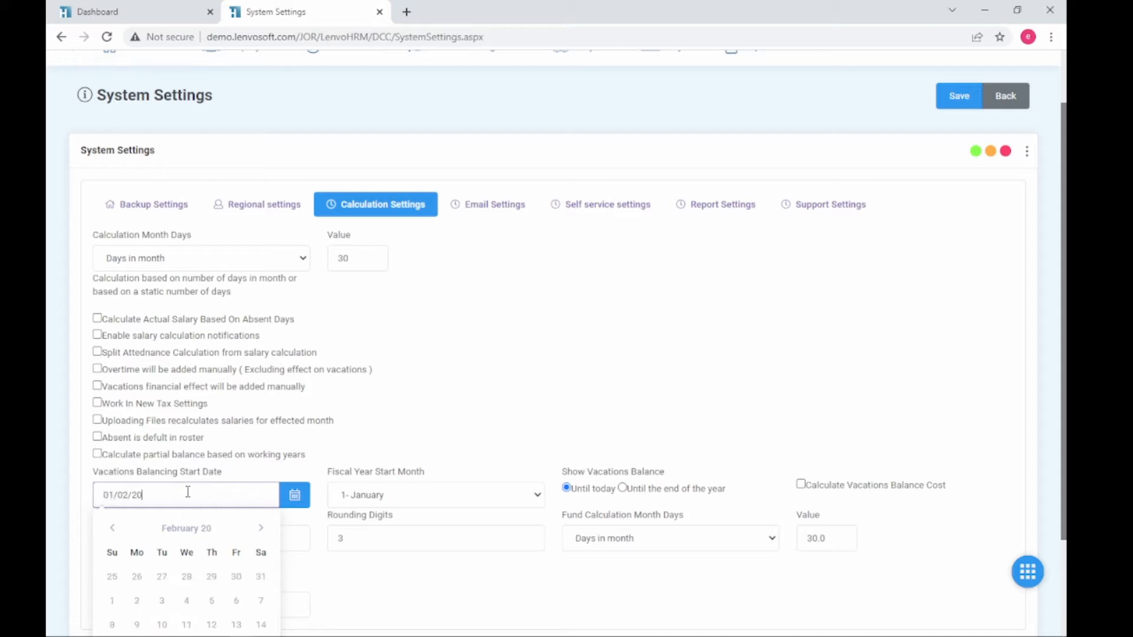
pyautogui.write('22')
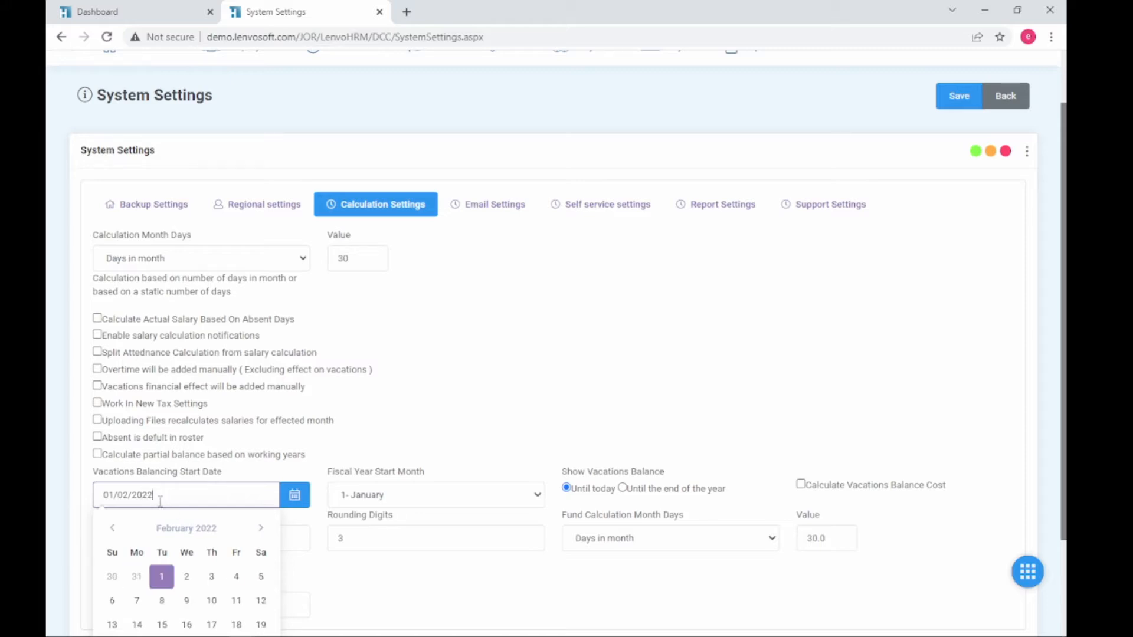
pyautogui.click(456, 427)
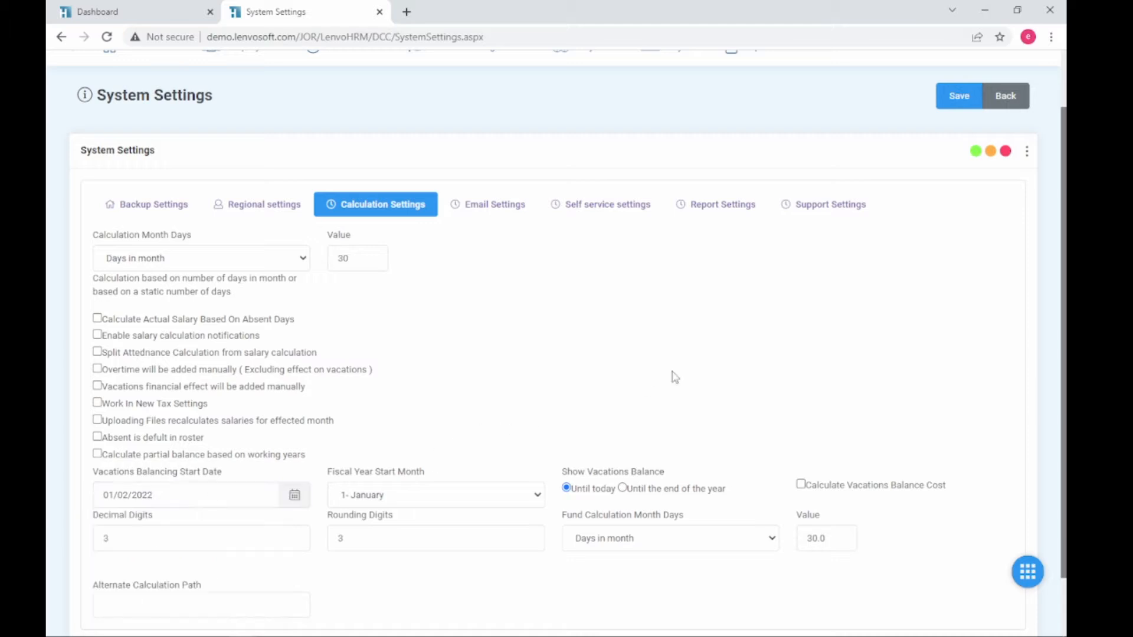
pyautogui.click(954, 104)
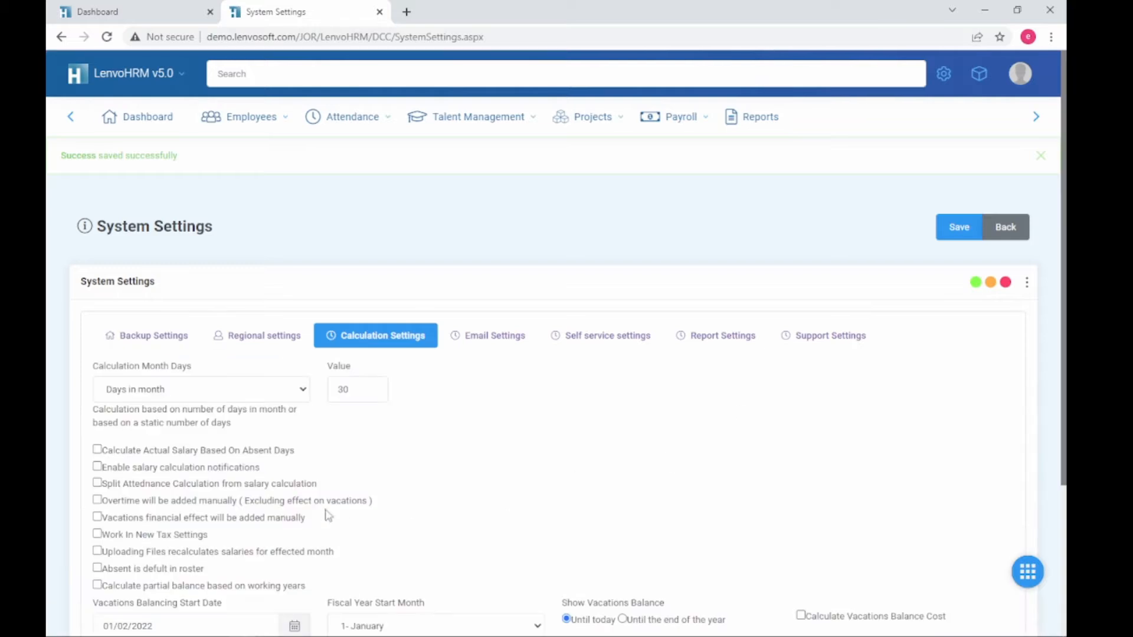
# - Check the saved Vacations Balancing Start Date in the calculation settings
pyautogui.scroll(-3, 329, 515)
pyautogui.click(167, 485)
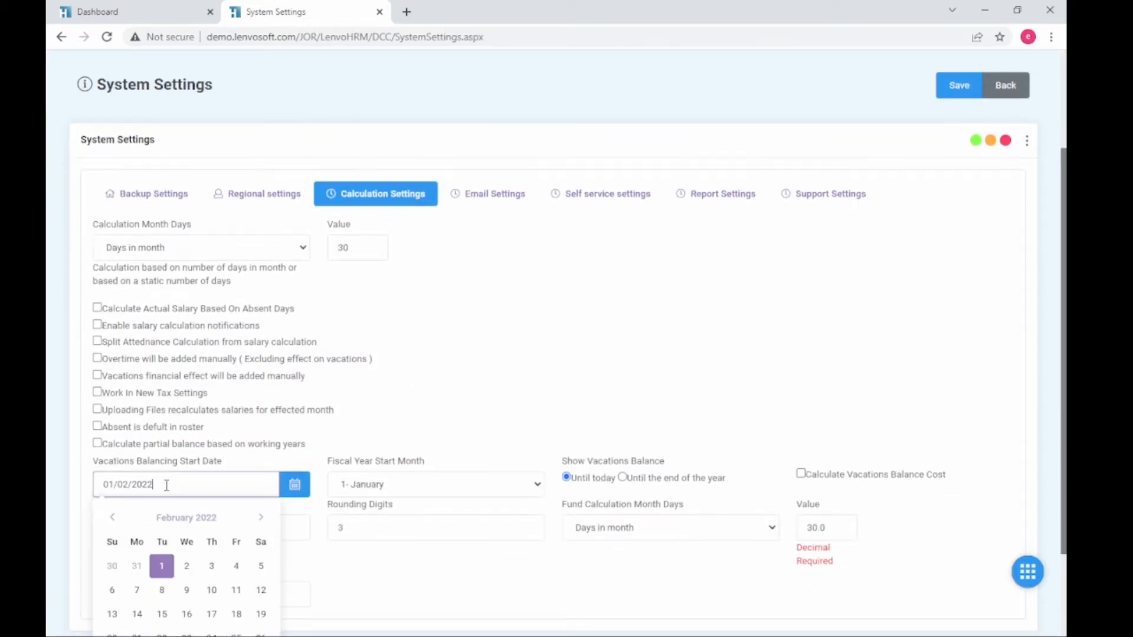
pyautogui.moveTo(167, 485); pyautogui.dragTo(85, 491)
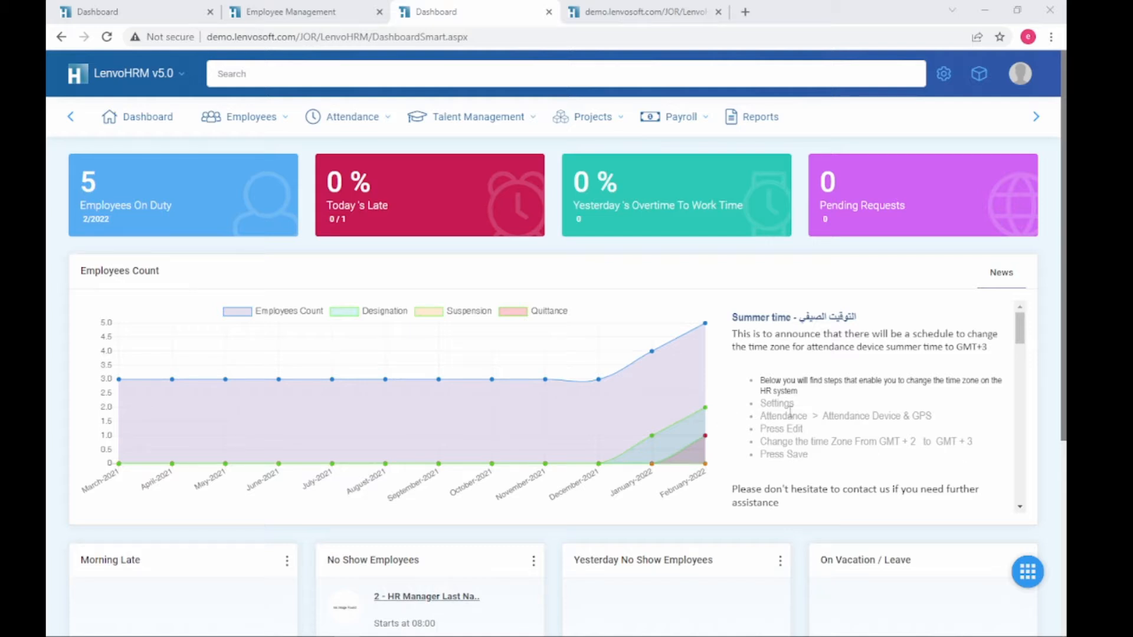
# - Open the test employee's record from employee management and show the employee's vacation types
pyautogui.click(252, 117)
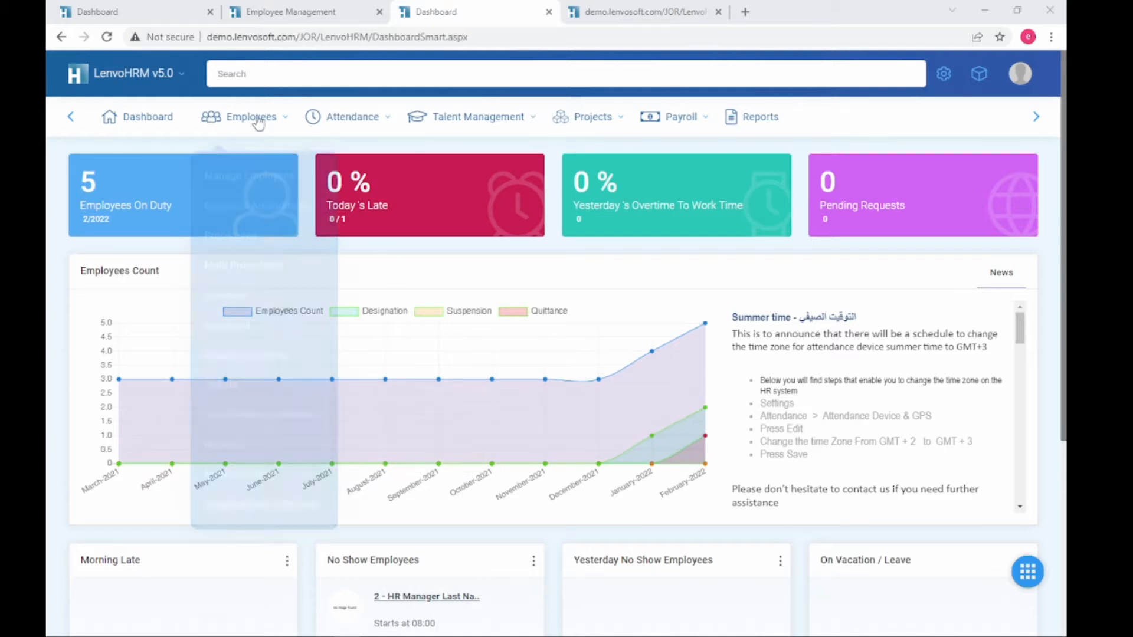
pyautogui.click(264, 173)
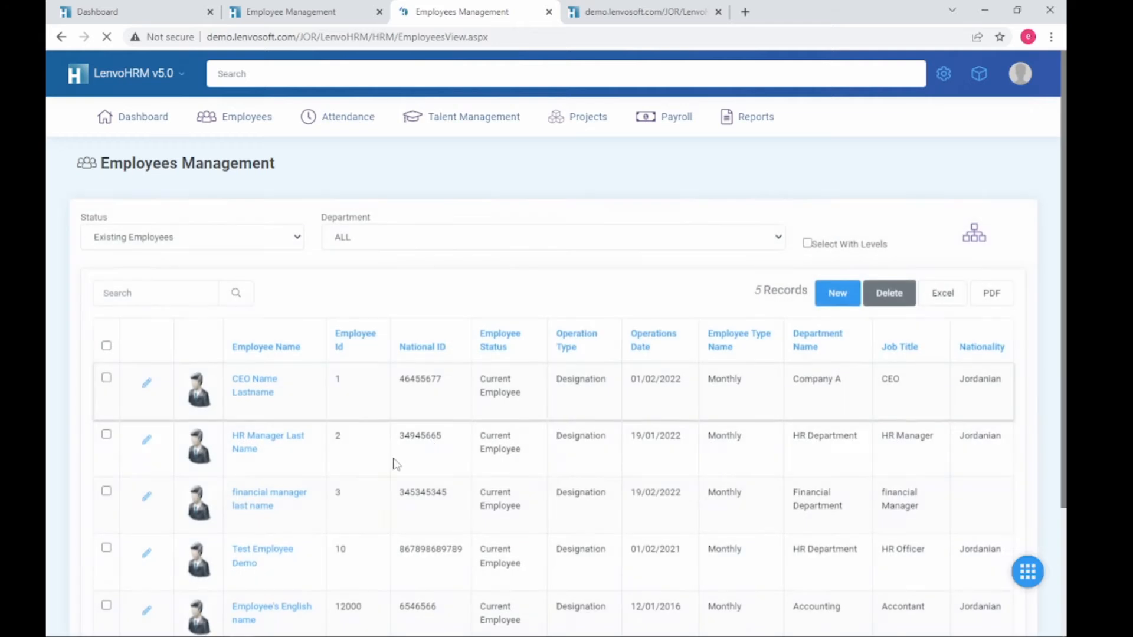
pyautogui.scroll(-3, 395, 464)
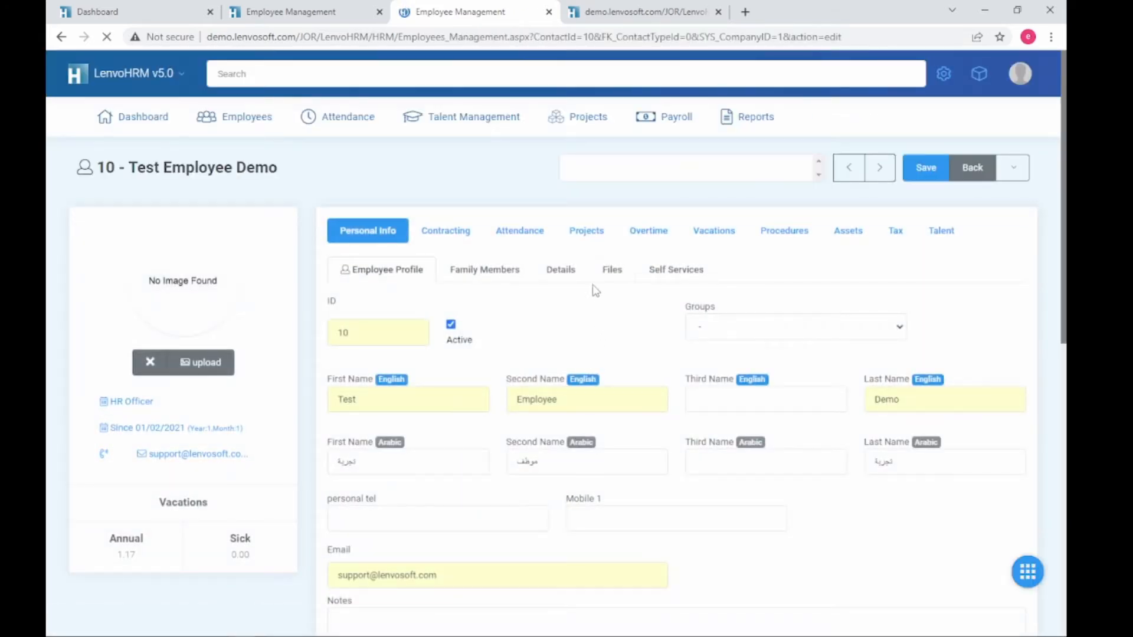
pyautogui.click(707, 235)
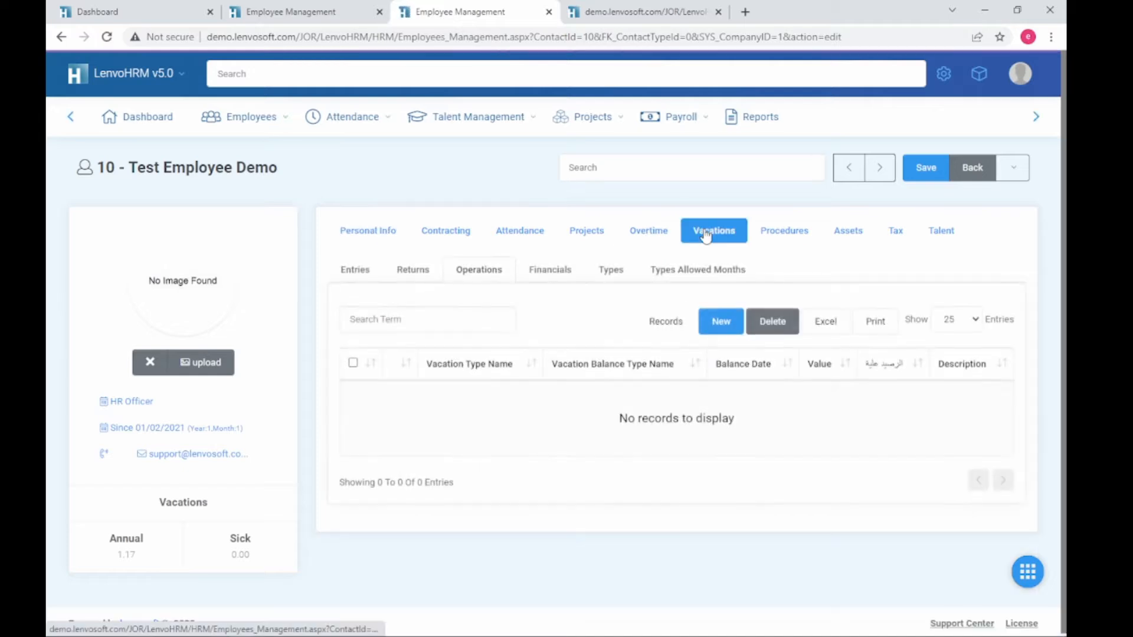
pyautogui.click(610, 272)
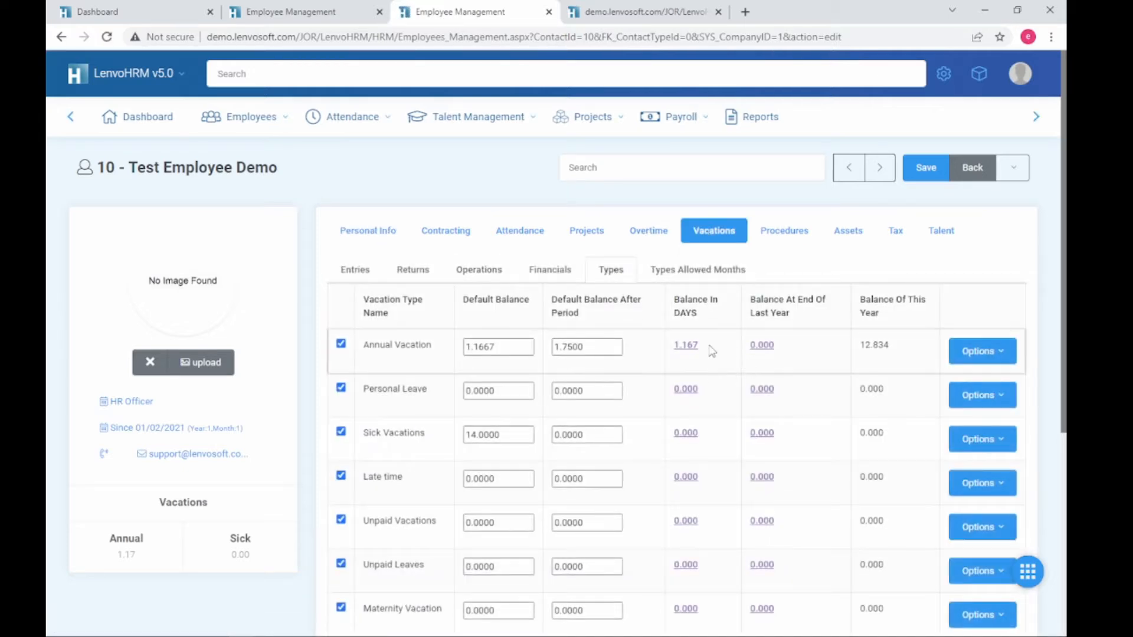
# - Examine the Balance In Days and Balance At End Of Last Year columns for the annual vacation
pyautogui.moveTo(702, 346); pyautogui.dragTo(672, 303)
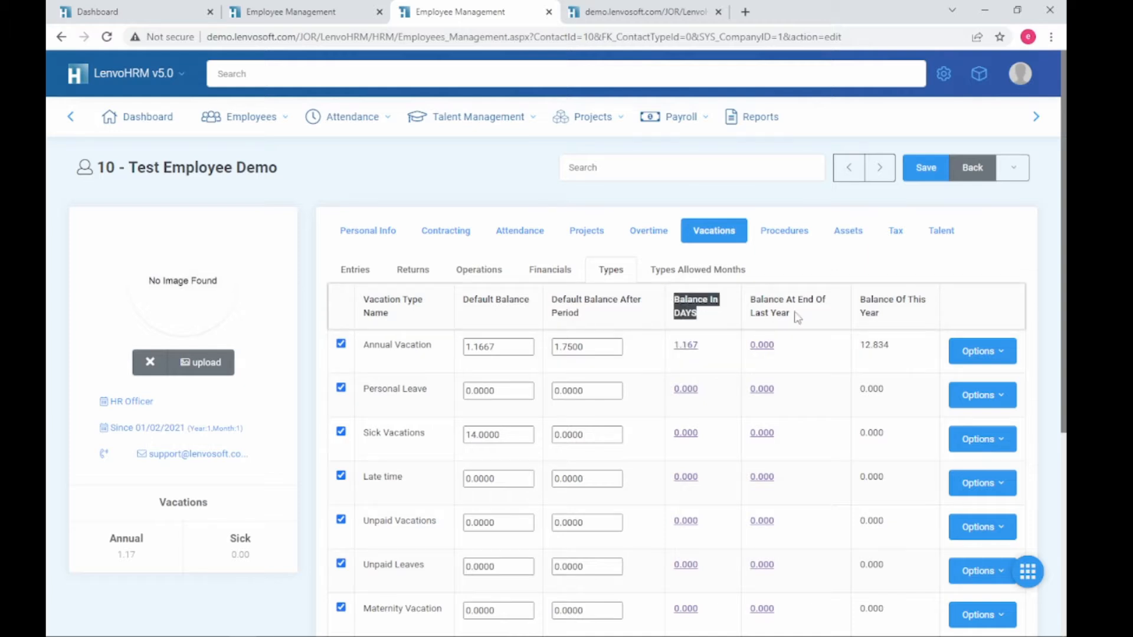
pyautogui.moveTo(797, 317); pyautogui.dragTo(751, 302)
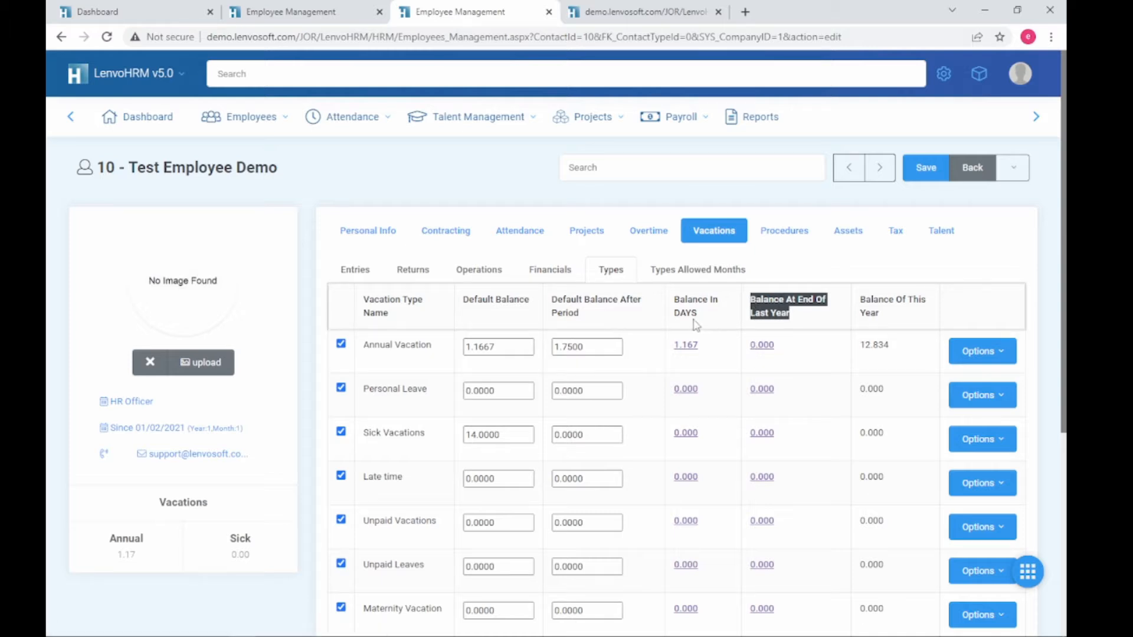
pyautogui.click(707, 347)
pyautogui.moveTo(707, 347); pyautogui.dragTo(673, 346)
# - Open the transactions statement behind the annual vacation's balance in days, review its balancing entry and close it
pyautogui.click(684, 347)
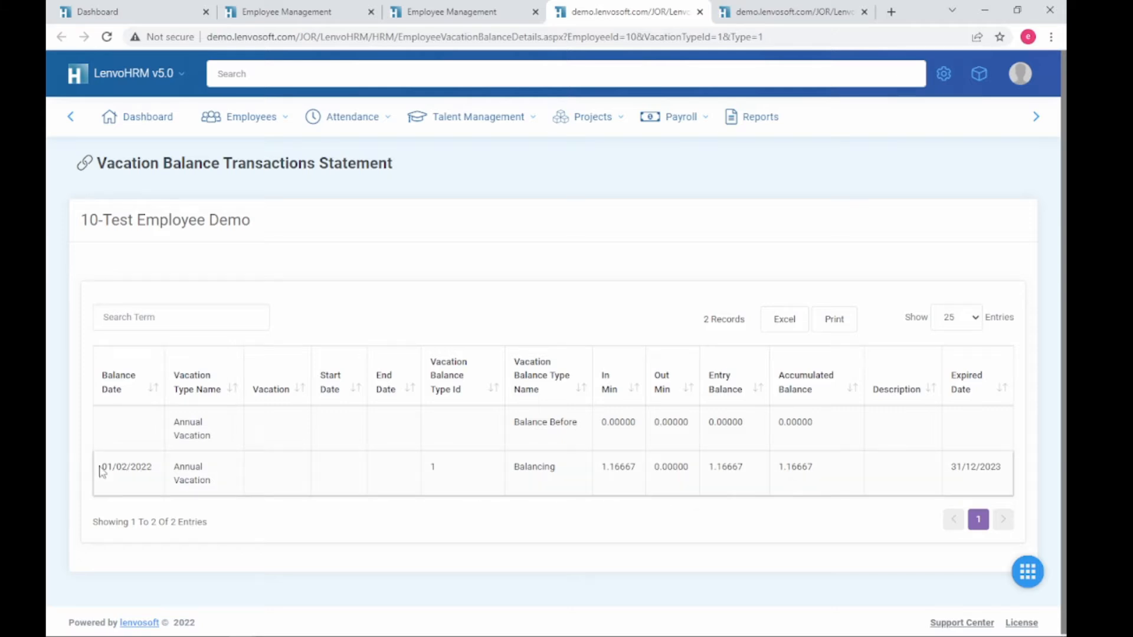
pyautogui.moveTo(100, 472); pyautogui.dragTo(639, 470)
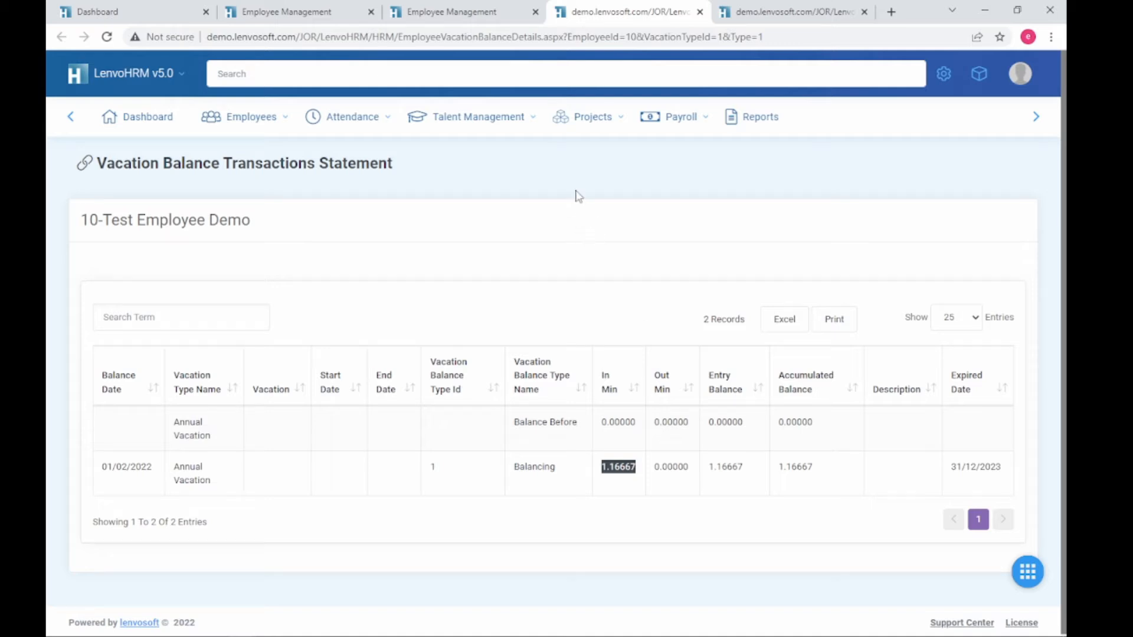
pyautogui.click(700, 12)
# - Check the annual vacation's default balance and the operation date of the employee's designation contract
pyautogui.moveTo(528, 347); pyautogui.dragTo(413, 346)
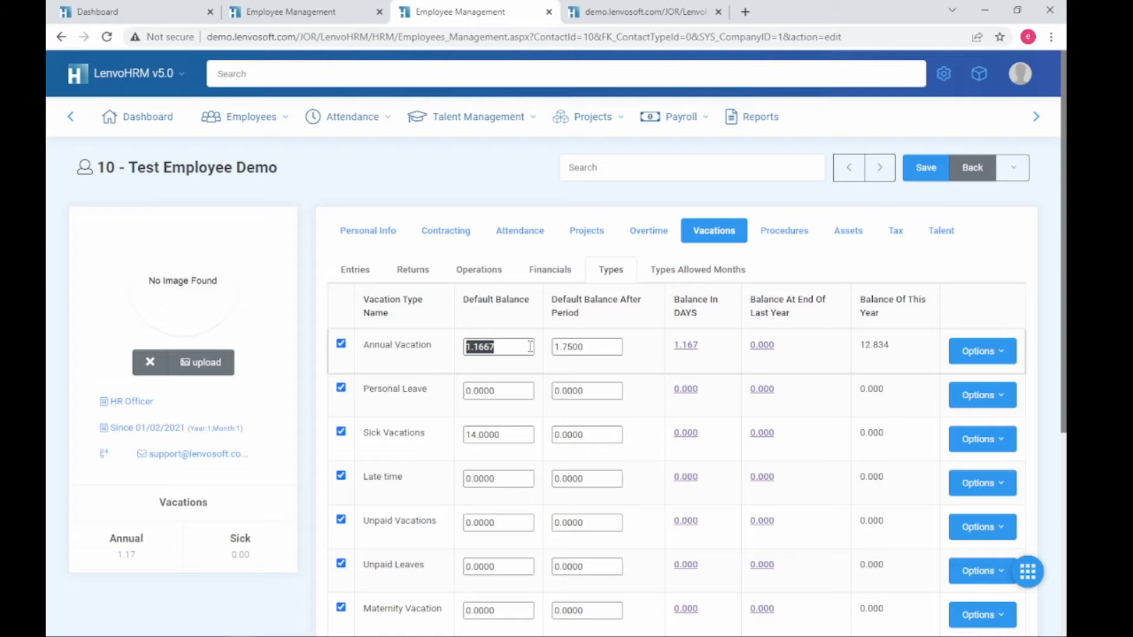
pyautogui.click(532, 341)
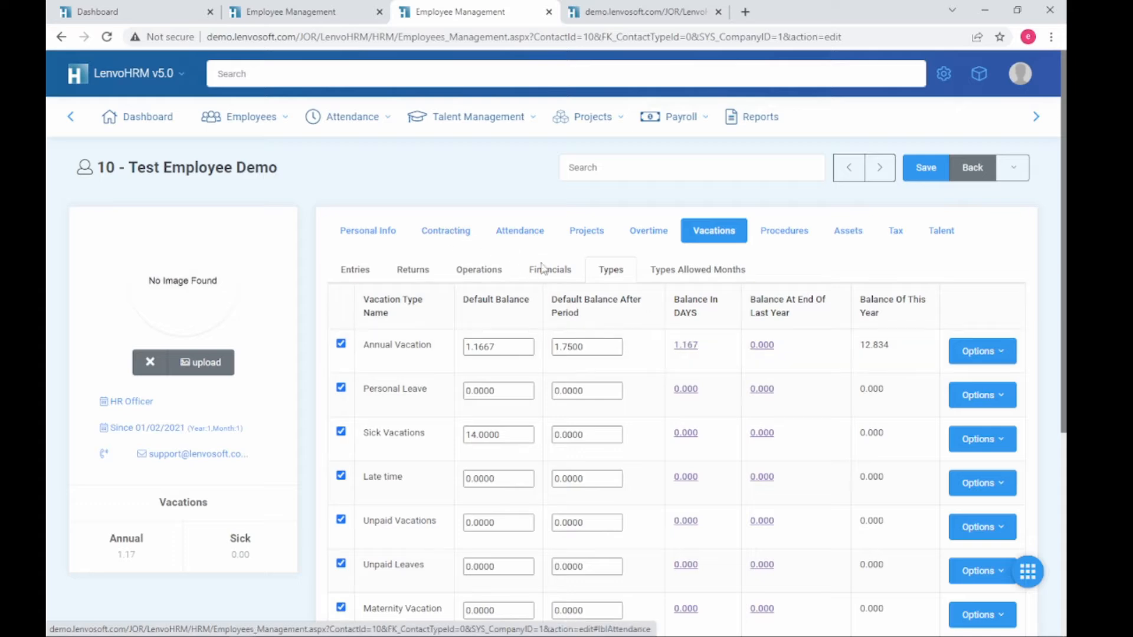
pyautogui.click(461, 239)
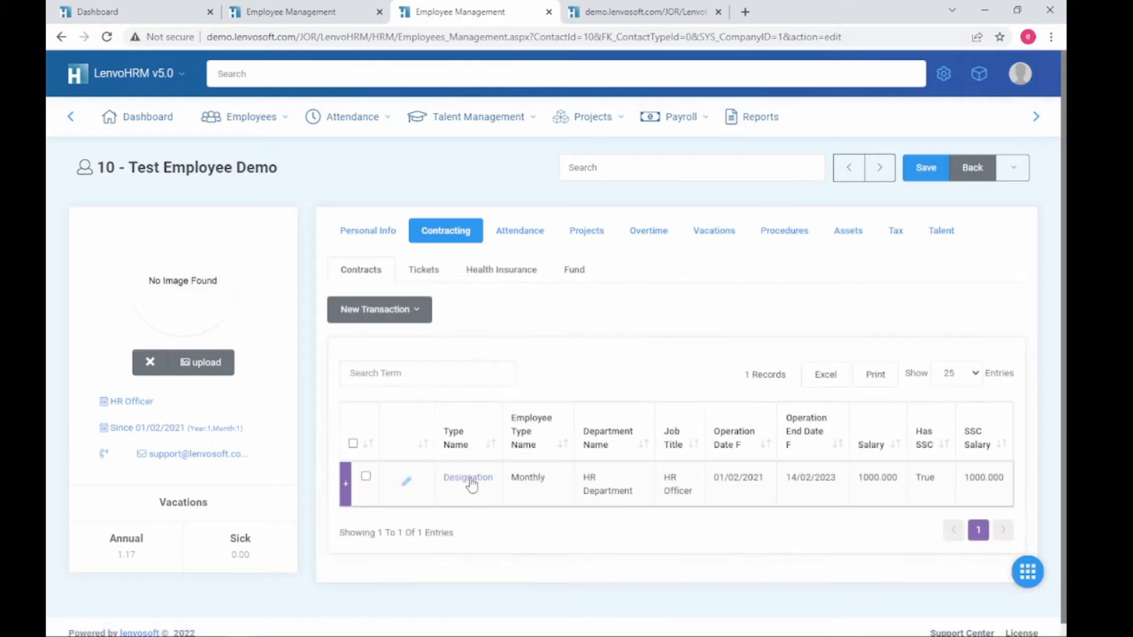
pyautogui.moveTo(767, 479); pyautogui.dragTo(711, 481)
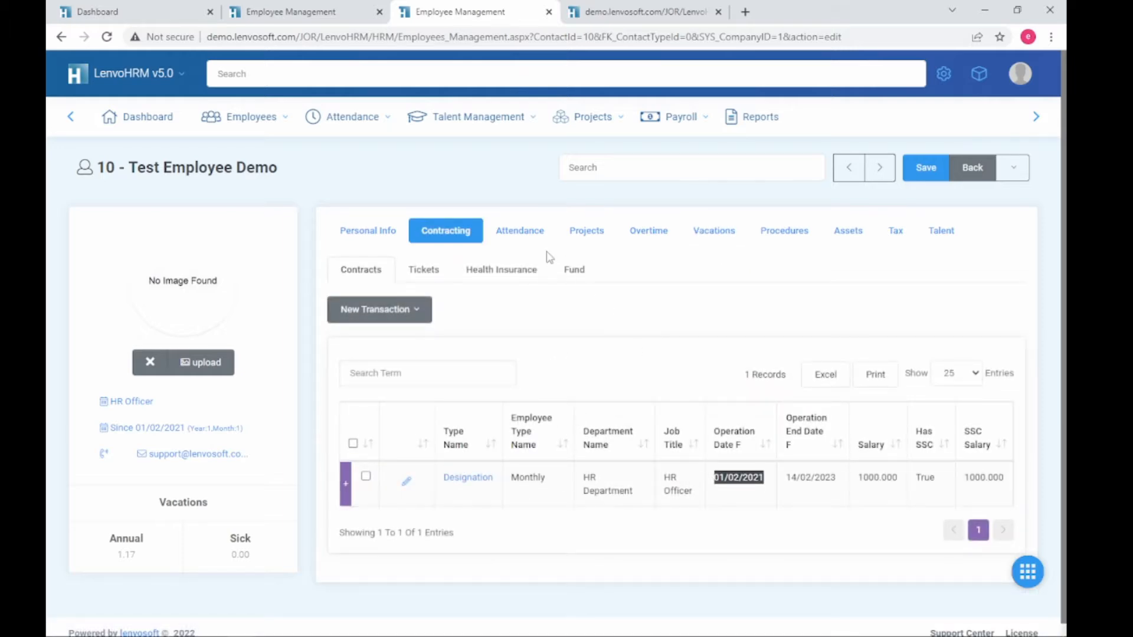
# - Start a new vacation operation for the employee with type Annual Vacation, action type Extra Balance and a balance of 9
pyautogui.click(718, 236)
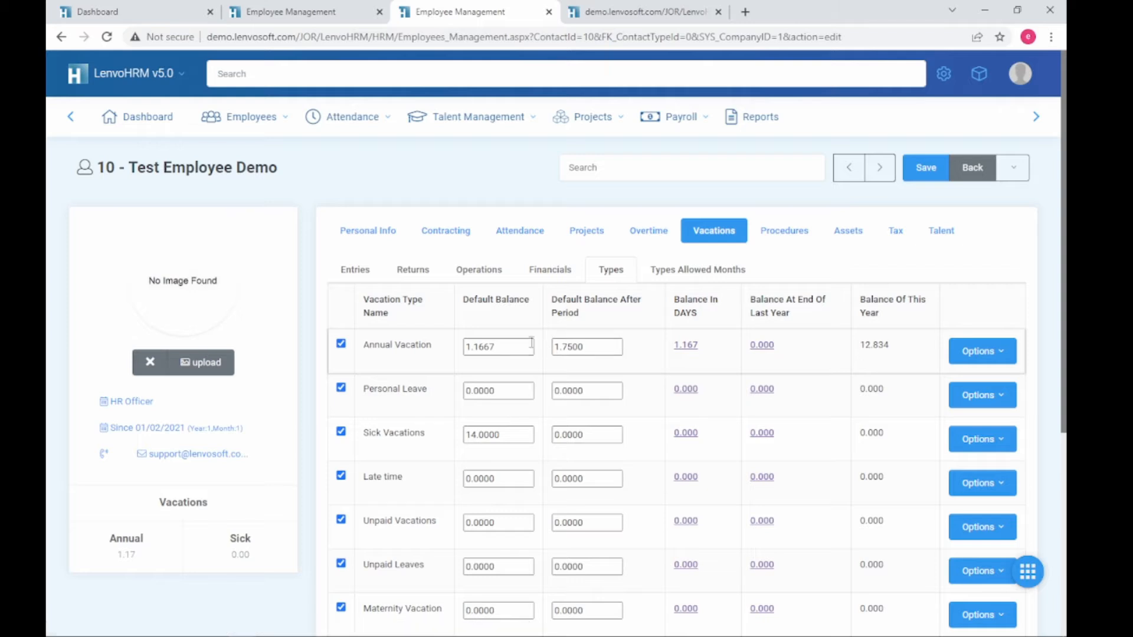
pyautogui.click(479, 269)
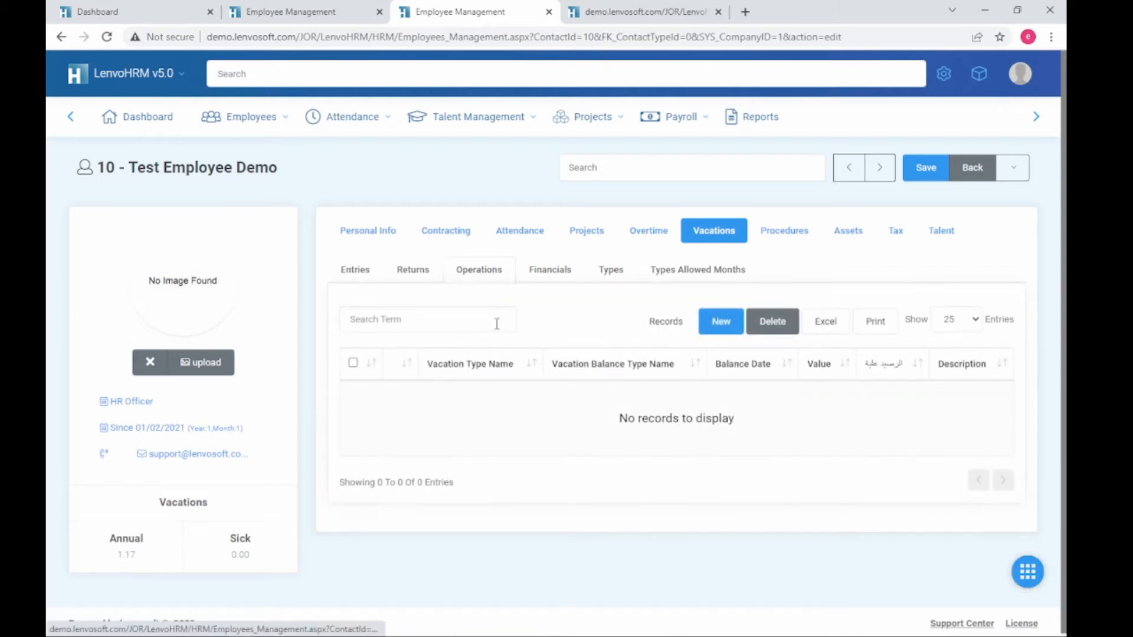
pyautogui.click(730, 324)
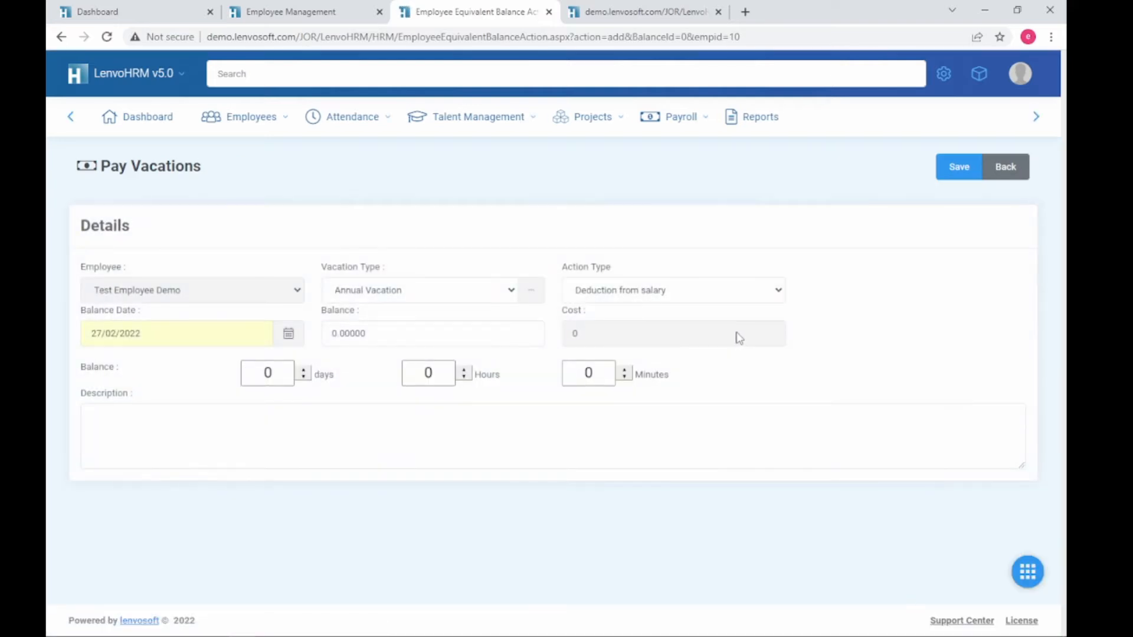
pyautogui.click(446, 293)
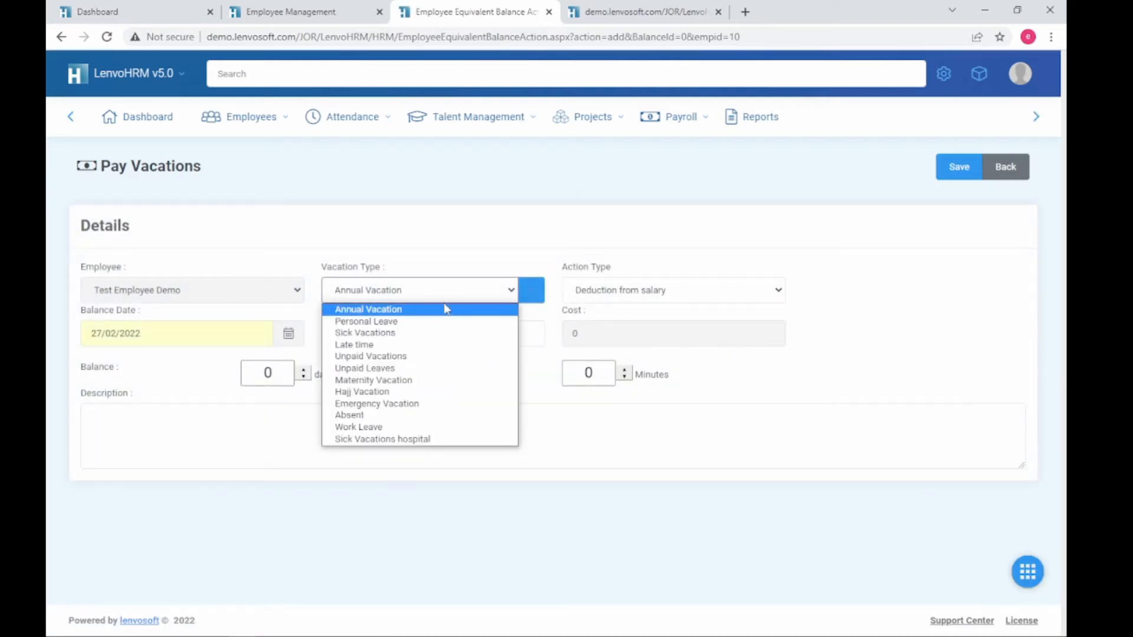
pyautogui.click(620, 295)
pyautogui.click(618, 321)
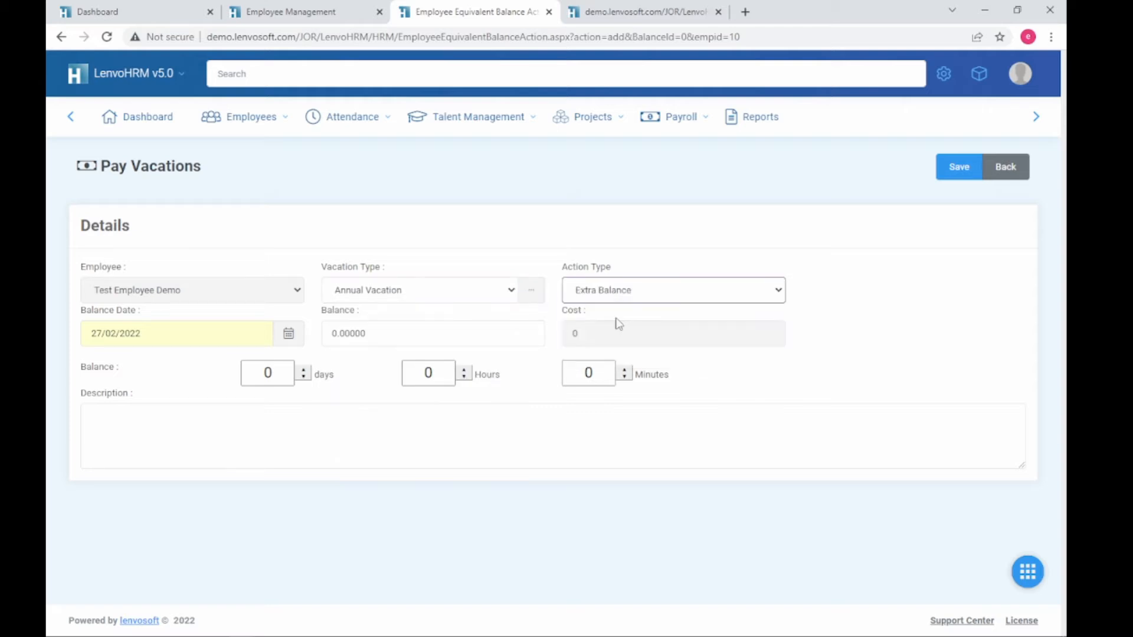
pyautogui.click(335, 332)
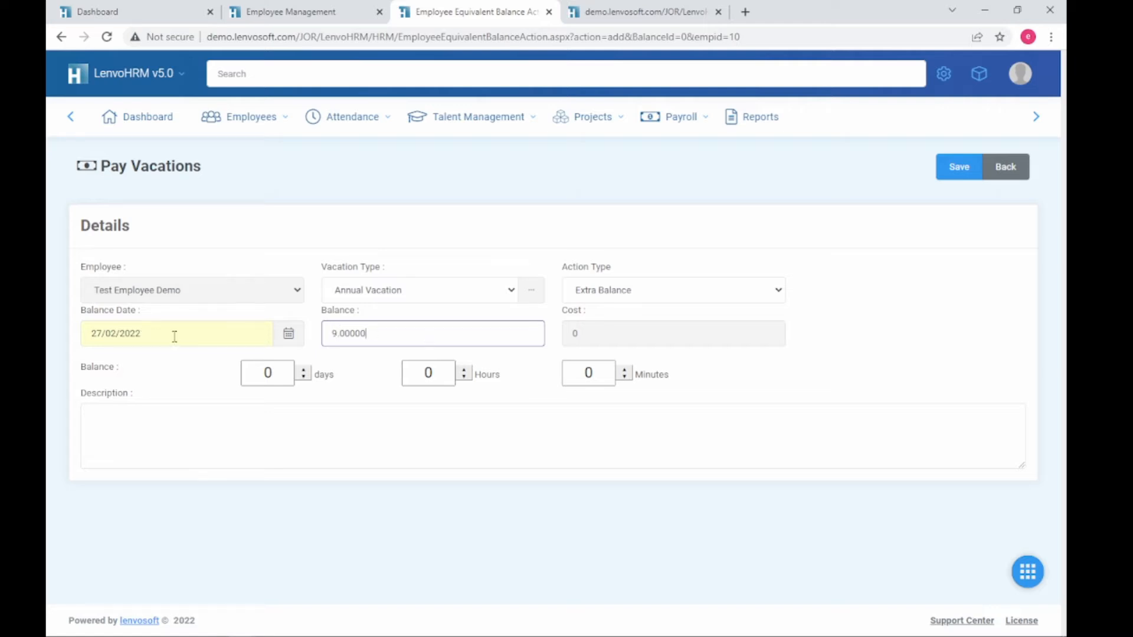
# - Review the balance date and the entered balance in the Pay Vacations form
pyautogui.moveTo(169, 334); pyautogui.dragTo(105, 333)
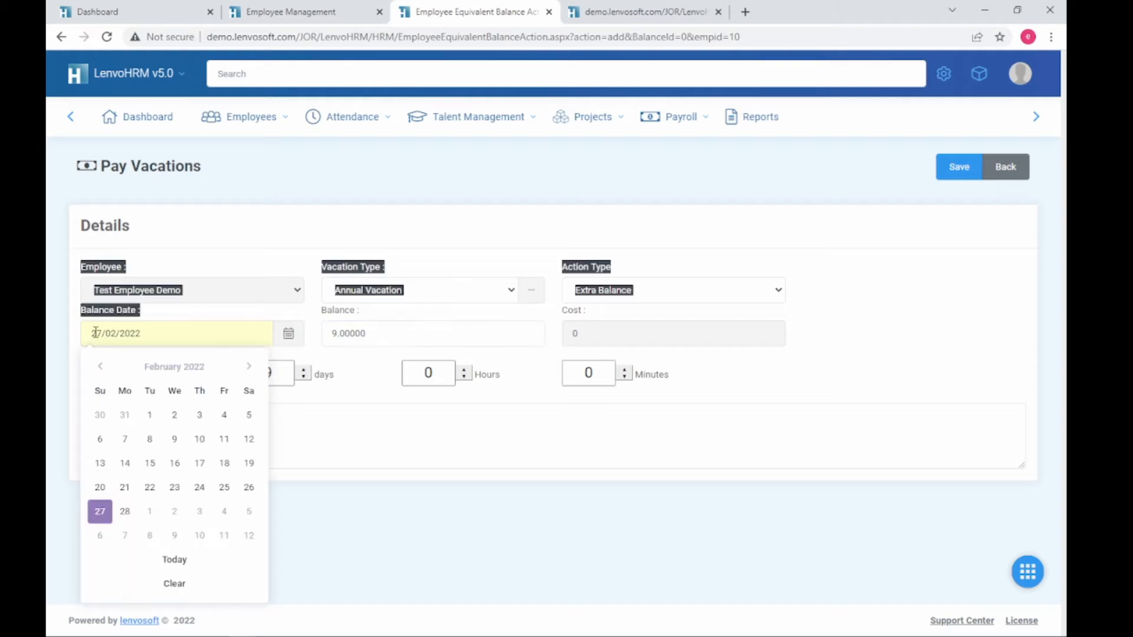
pyautogui.click(104, 333)
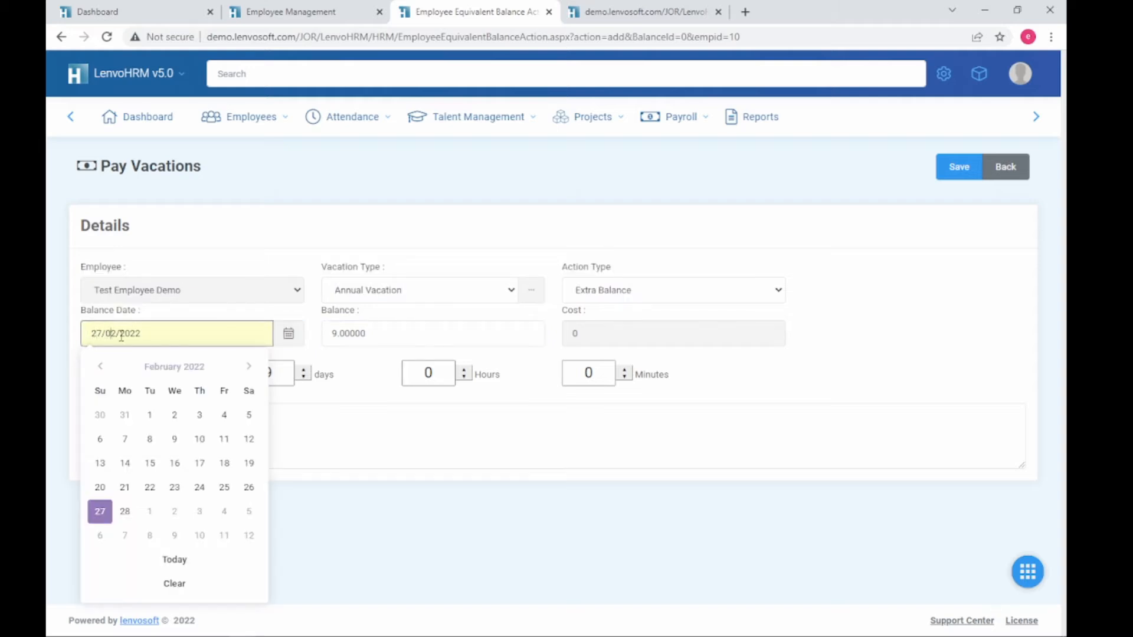
pyautogui.moveTo(157, 332); pyautogui.dragTo(98, 331)
pyautogui.click(145, 331)
pyautogui.moveTo(177, 336); pyautogui.dragTo(83, 336)
pyautogui.click(382, 333)
pyautogui.moveTo(389, 333); pyautogui.dragTo(331, 332)
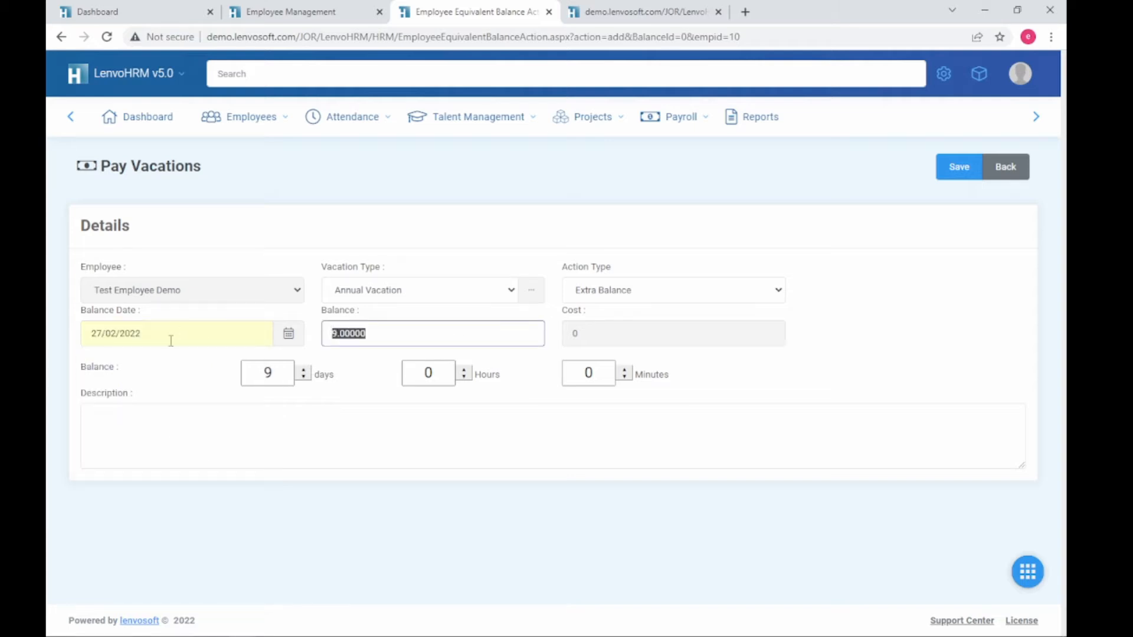
pyautogui.doubleClick(114, 334)
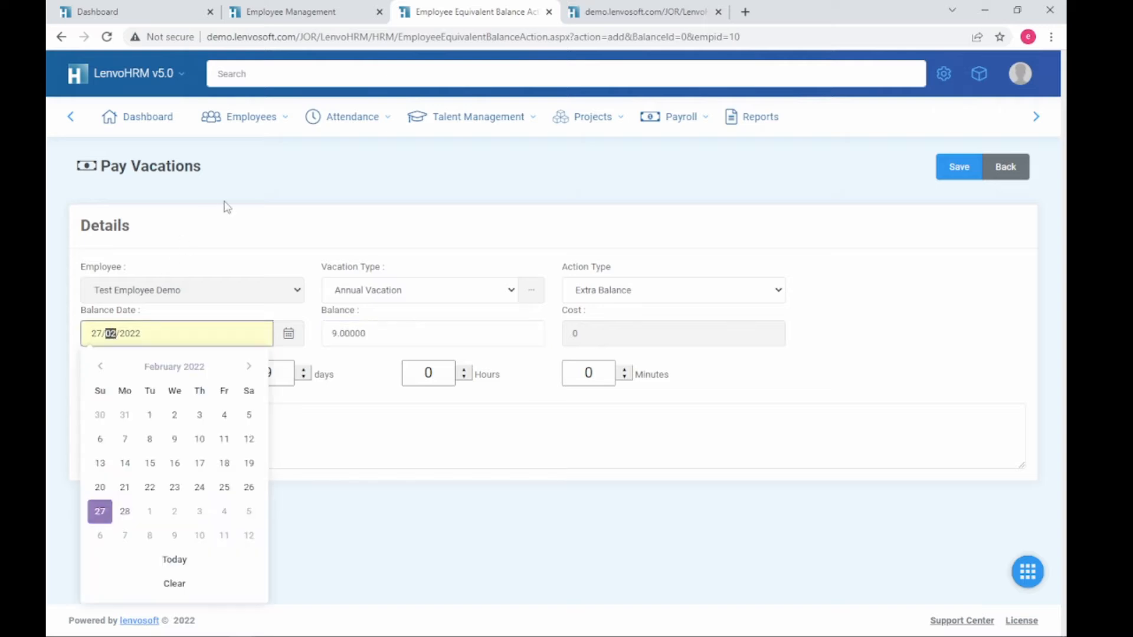
# - Set the balance date to 31/01/2022, enter the description "this is a starting balance" and save the vacation operation
pyautogui.write('01')
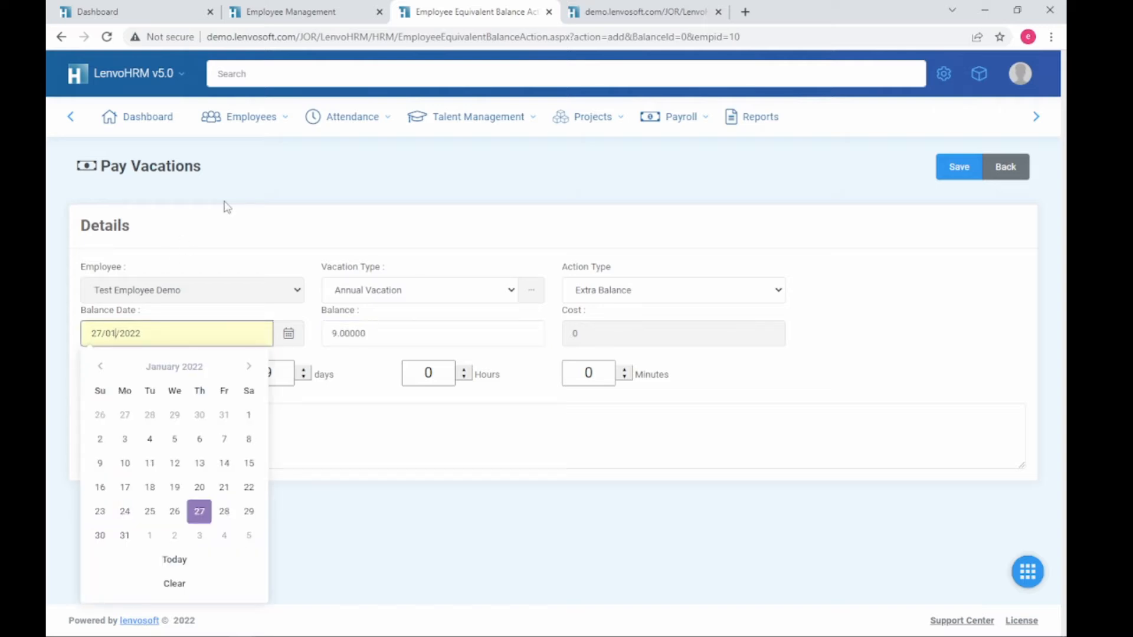
pyautogui.doubleClick(94, 334)
pyautogui.write('31')
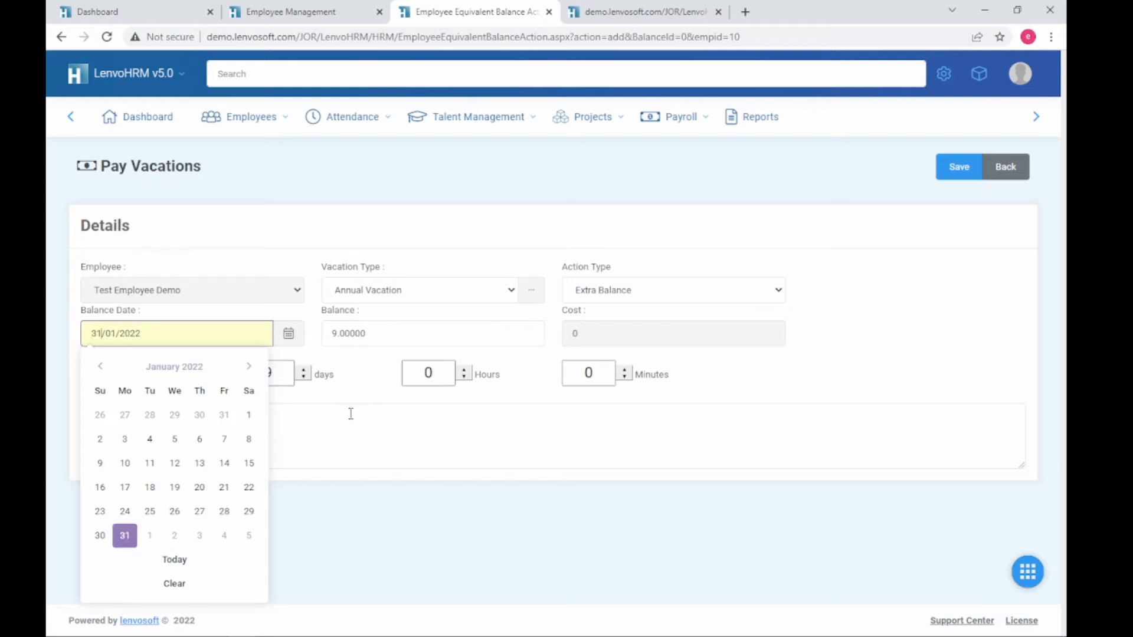
pyautogui.click(361, 390)
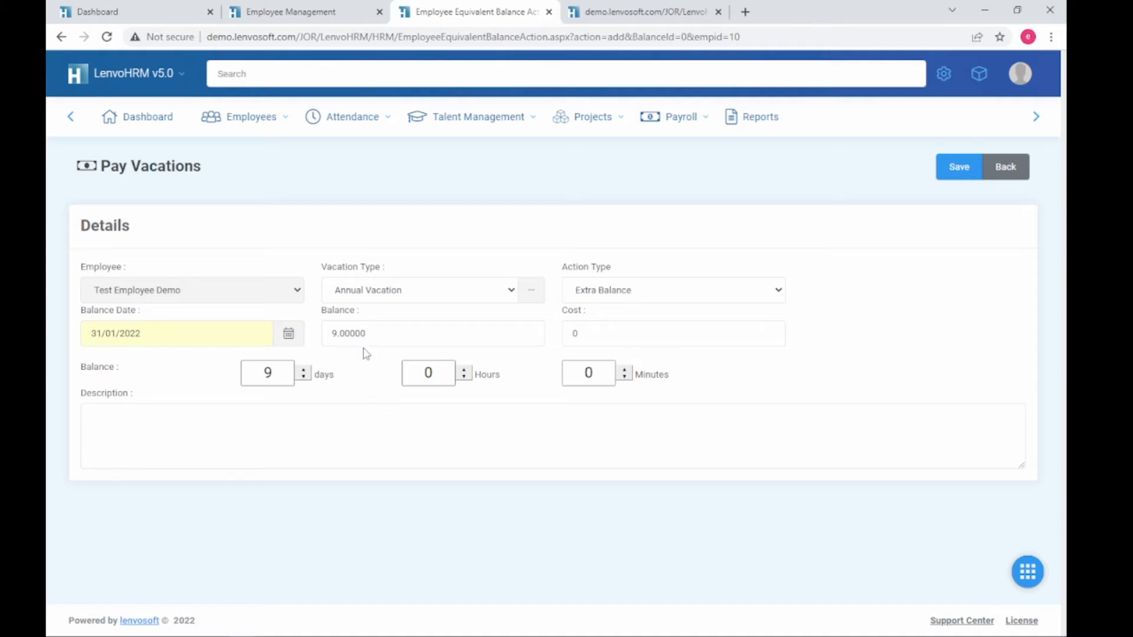
pyautogui.click(351, 433)
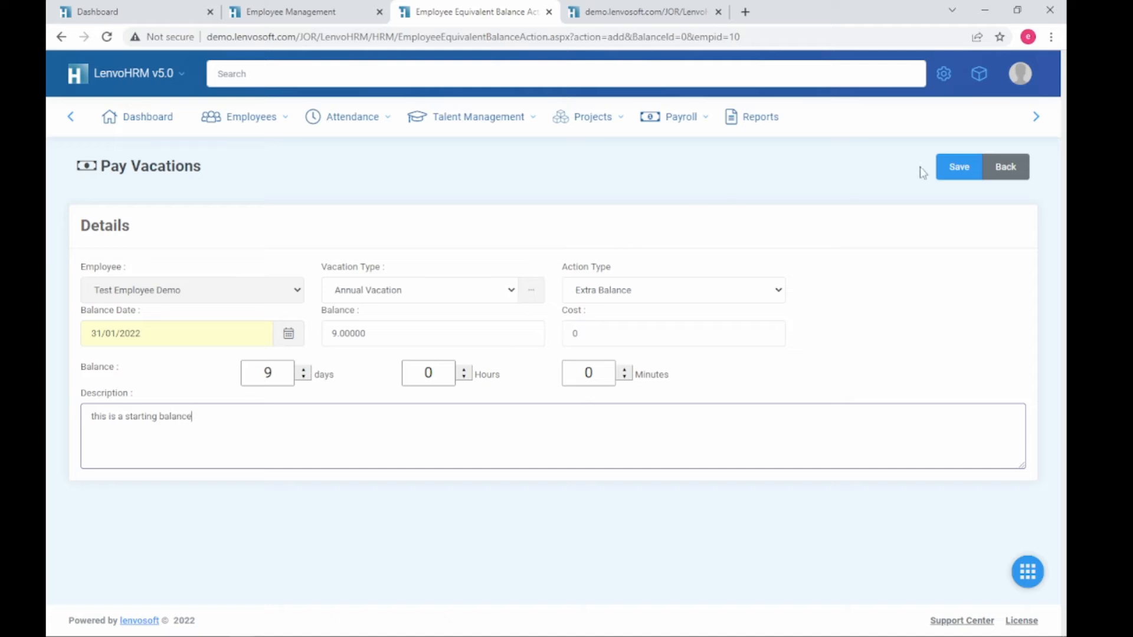
pyautogui.click(950, 173)
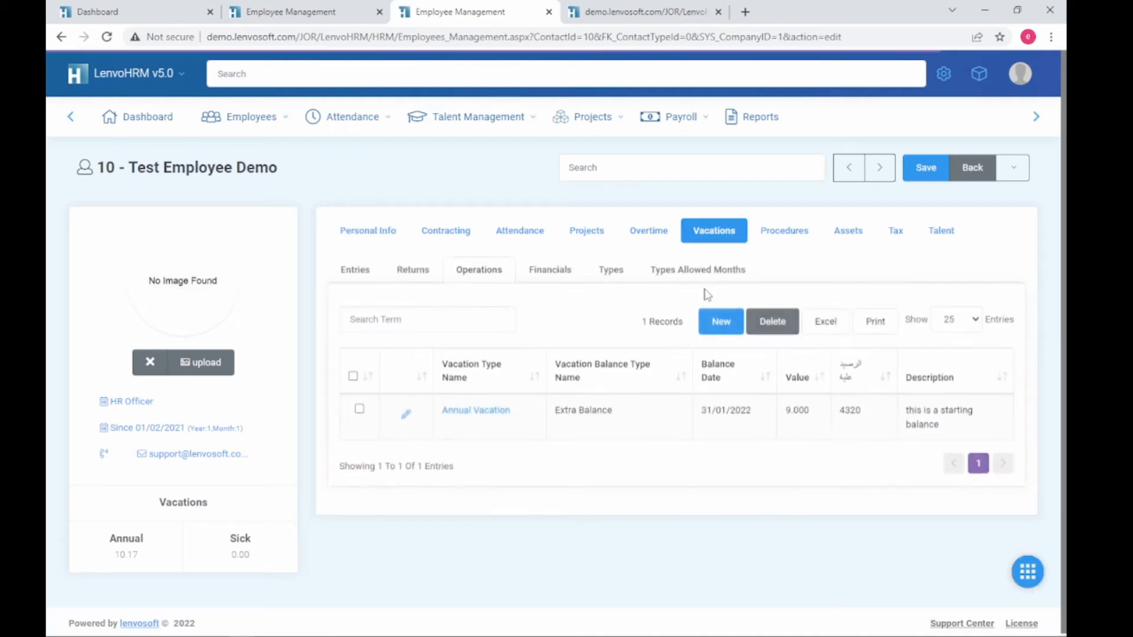
# - Check the saved extra balance operation, then review the extra balance and balancing entries in the annual vacation's transactions statement and close it
pyautogui.moveTo(961, 412); pyautogui.dragTo(567, 390)
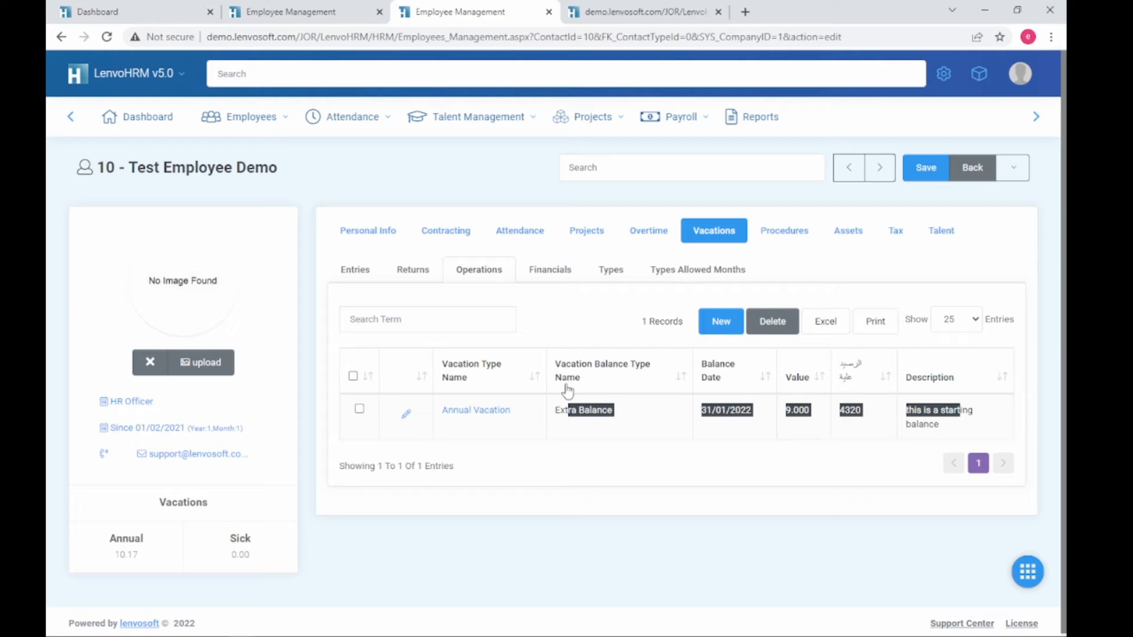
pyautogui.click(603, 275)
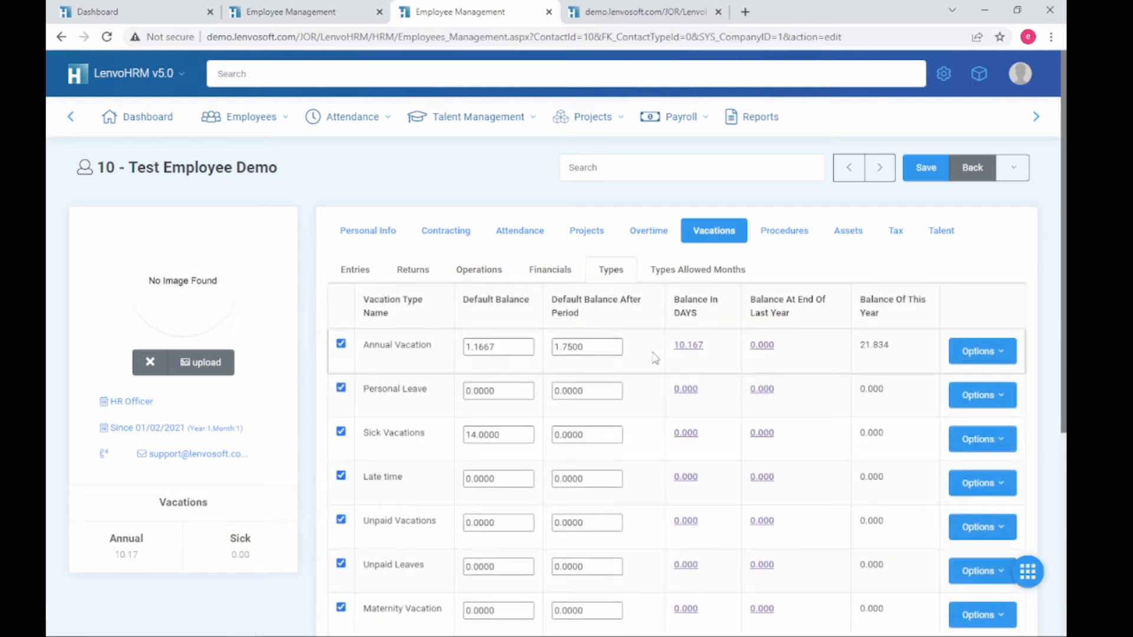
pyautogui.moveTo(707, 348); pyautogui.dragTo(670, 345)
pyautogui.click(689, 345)
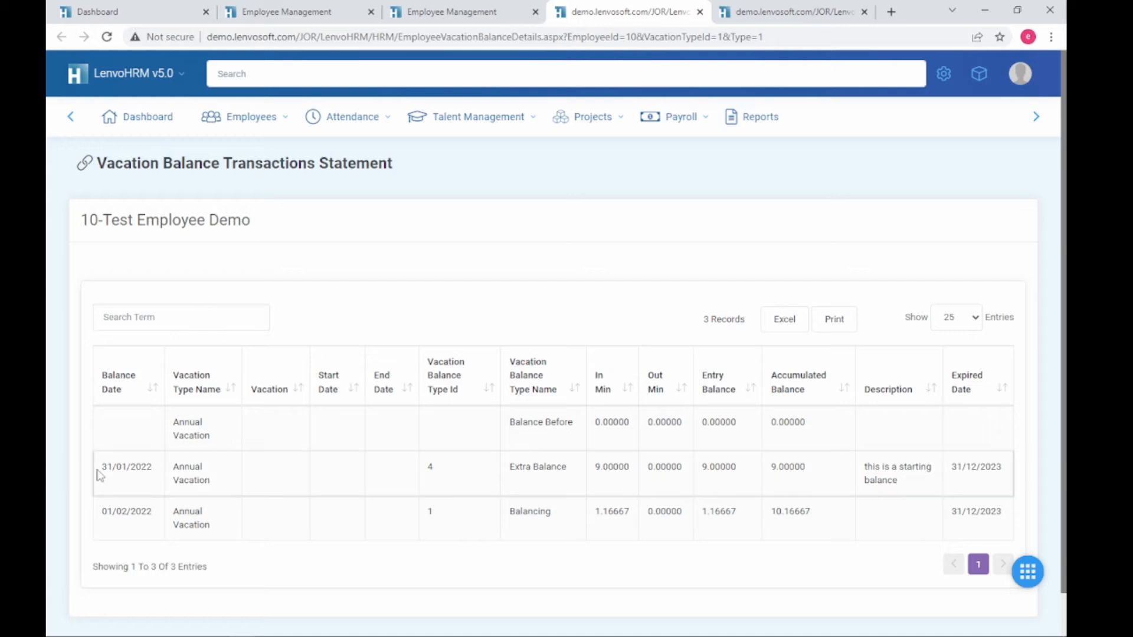
pyautogui.moveTo(96, 472); pyautogui.dragTo(950, 469)
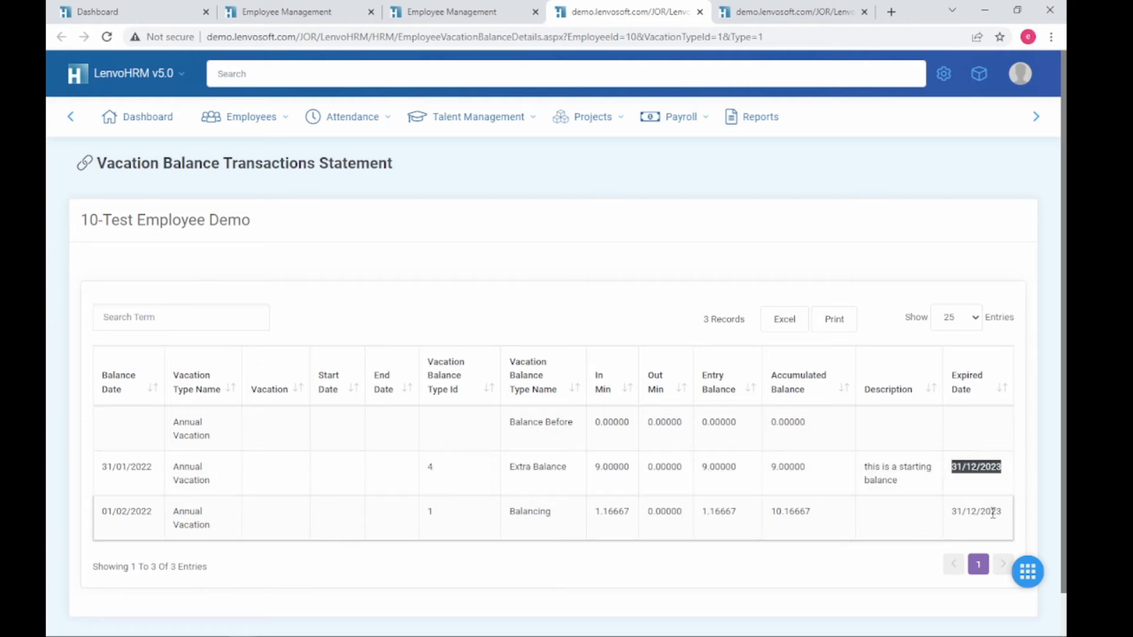
pyautogui.moveTo(1007, 516); pyautogui.dragTo(110, 516)
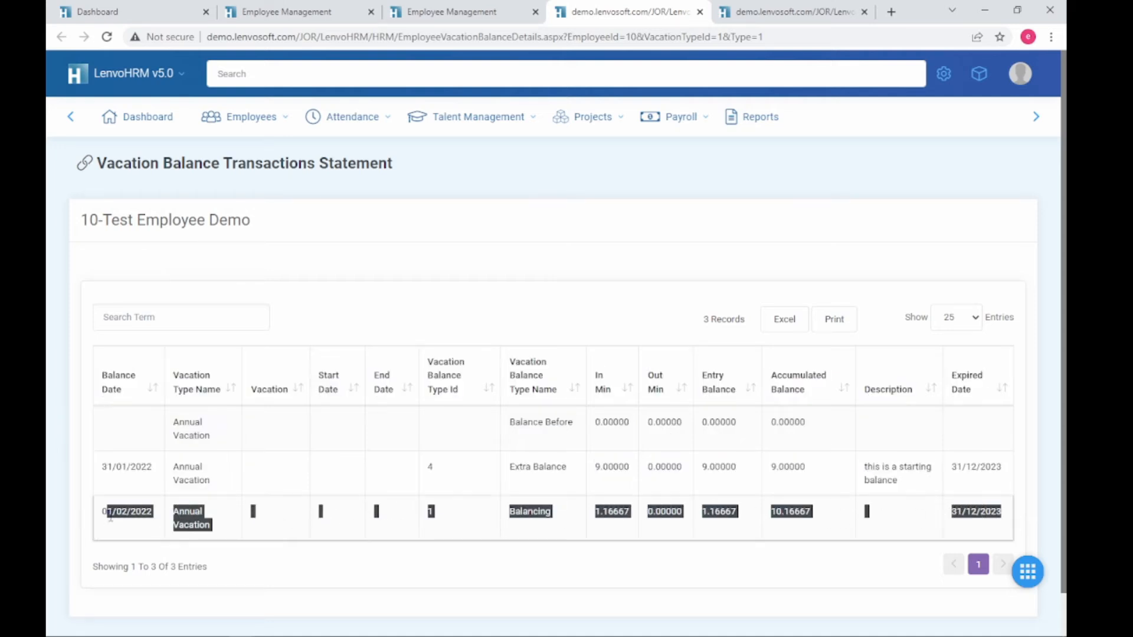
pyautogui.click(223, 525)
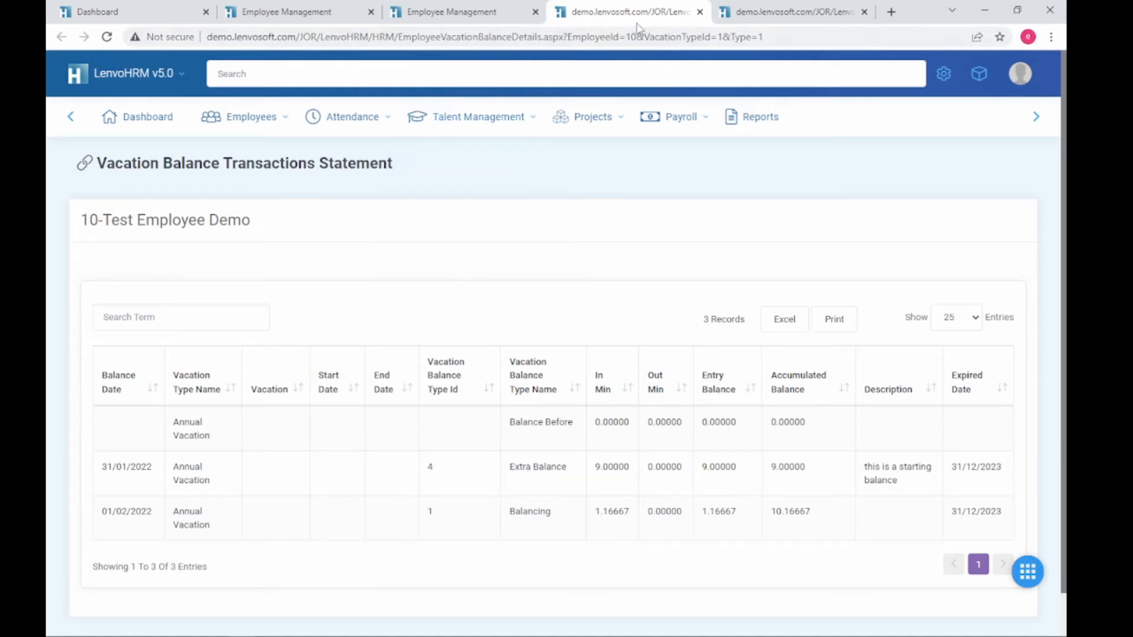
pyautogui.click(700, 12)
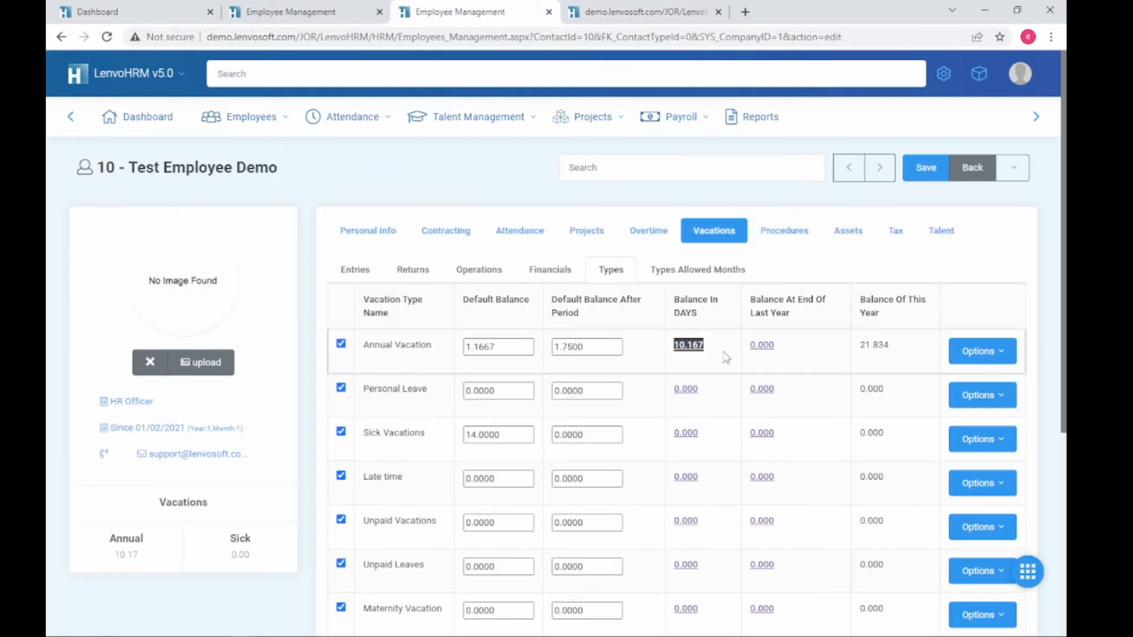
# - Compare the annual vacation's balance in days with its balance of this year, and check the sick vacations balance in days
pyautogui.moveTo(718, 354); pyautogui.dragTo(669, 349)
pyautogui.moveTo(895, 347); pyautogui.dragTo(862, 348)
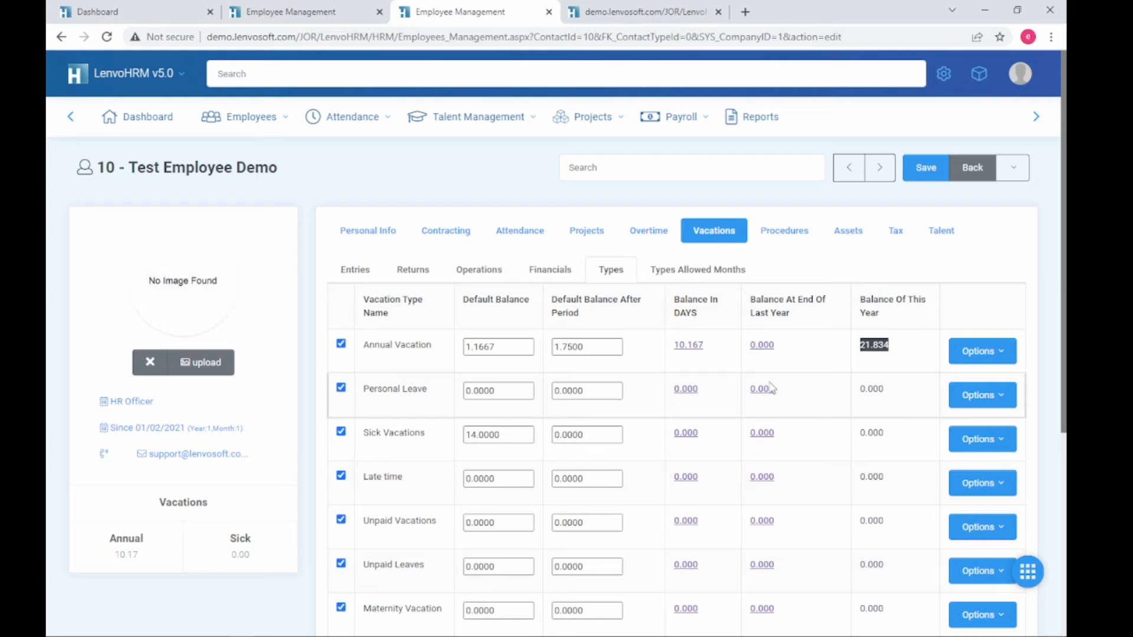
pyautogui.moveTo(717, 349); pyautogui.dragTo(675, 351)
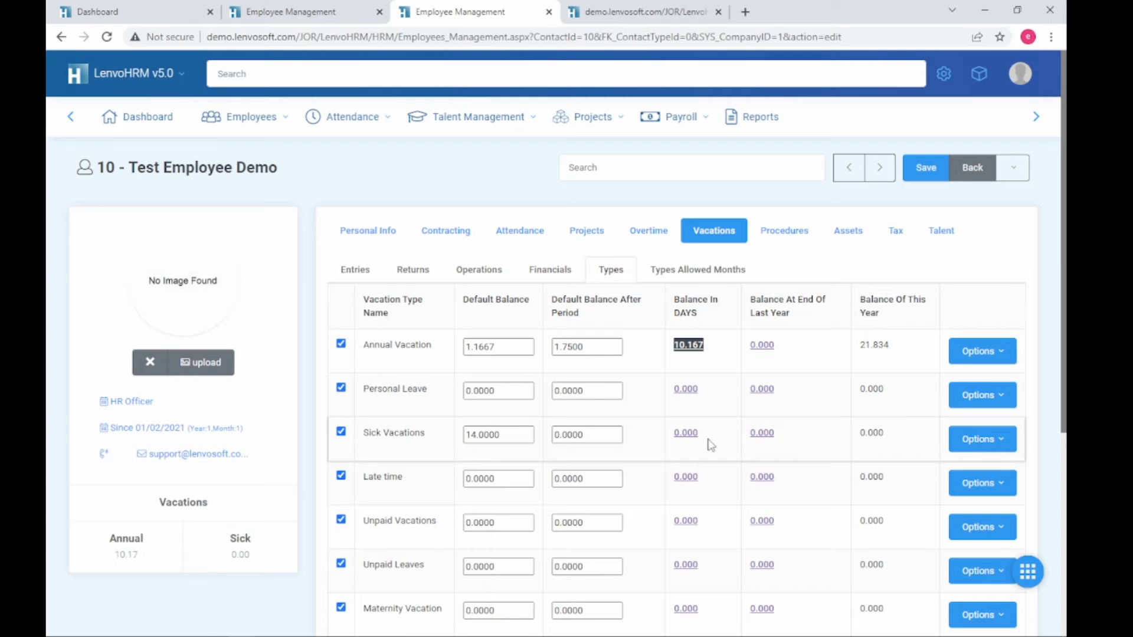
pyautogui.moveTo(714, 440); pyautogui.dragTo(659, 441)
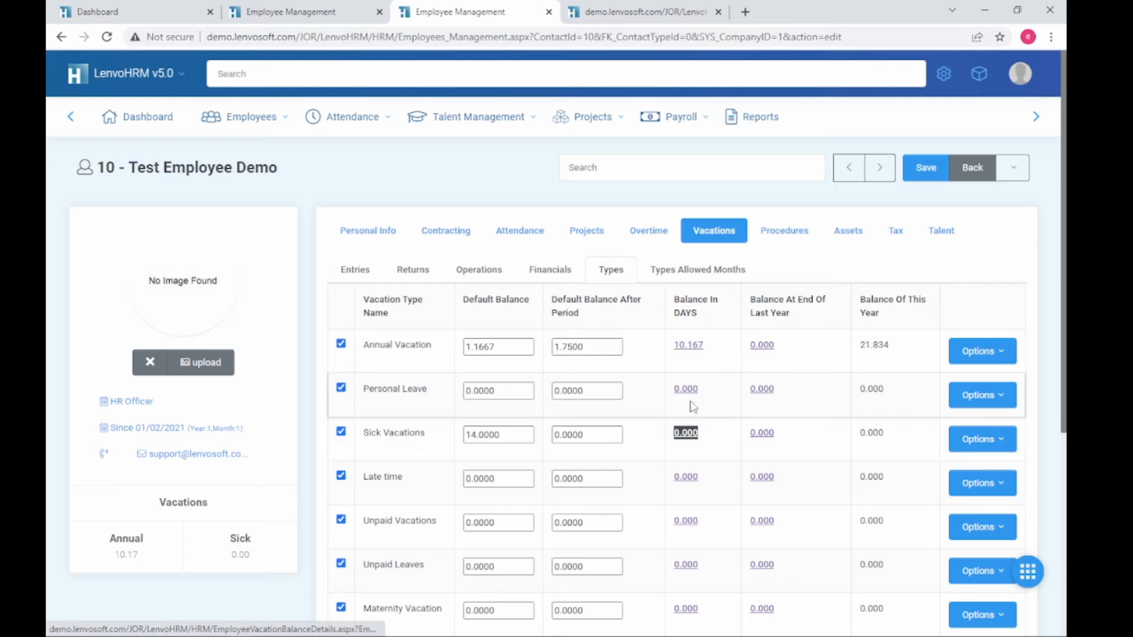
pyautogui.click(500, 278)
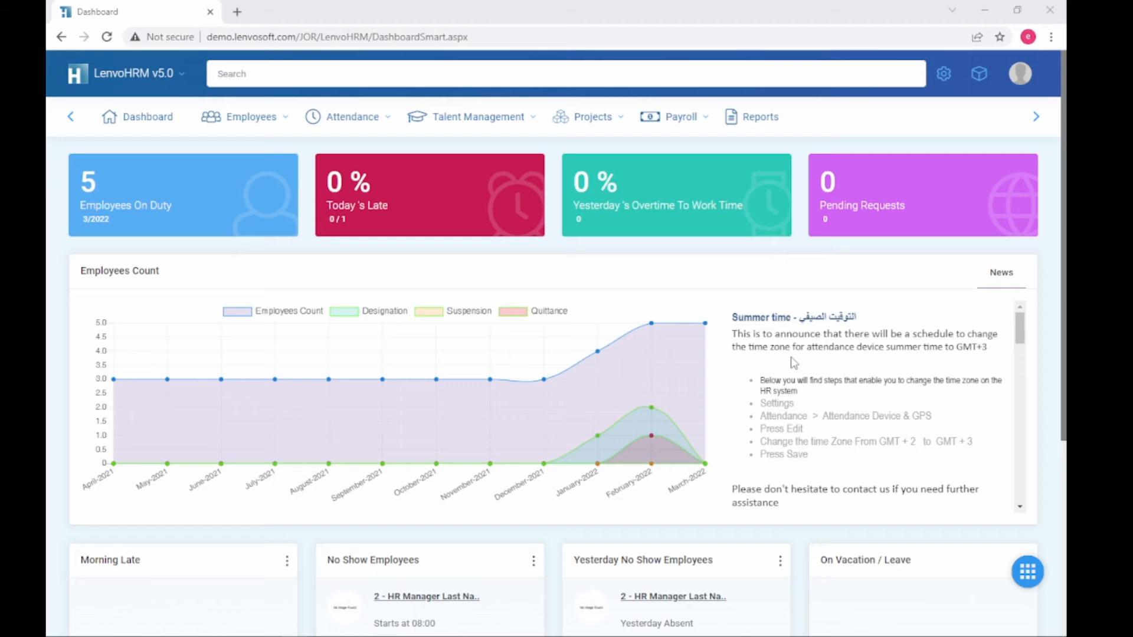
# - Open Excel Upload from the system settings and start a new Excel sheet upload
pyautogui.click(939, 74)
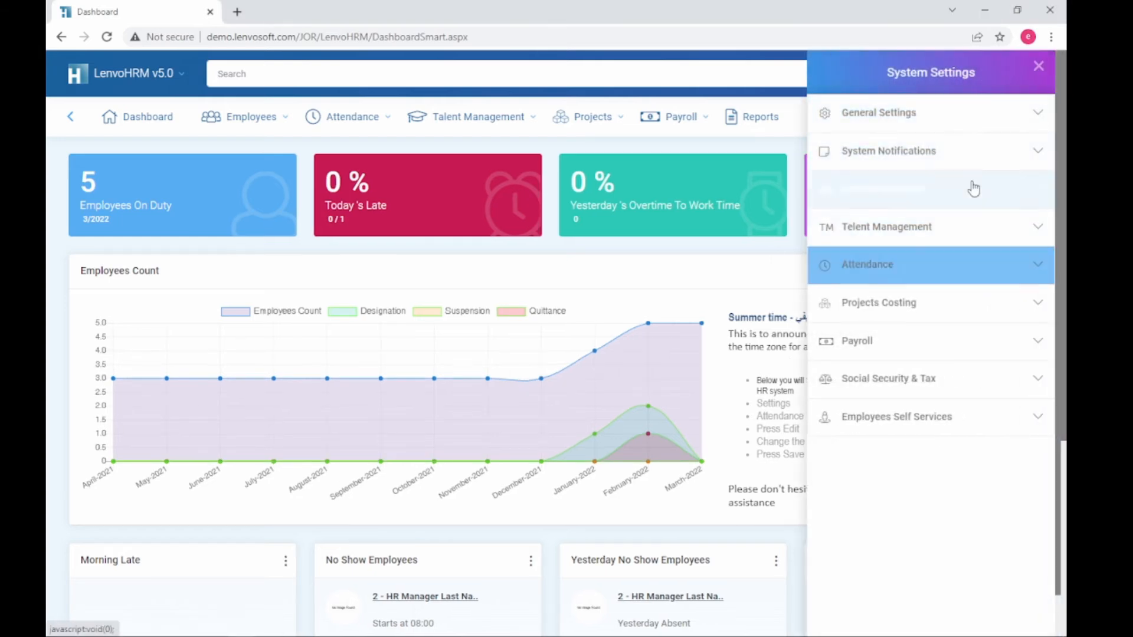
pyautogui.click(944, 189)
pyautogui.scroll(-8, 931, 385)
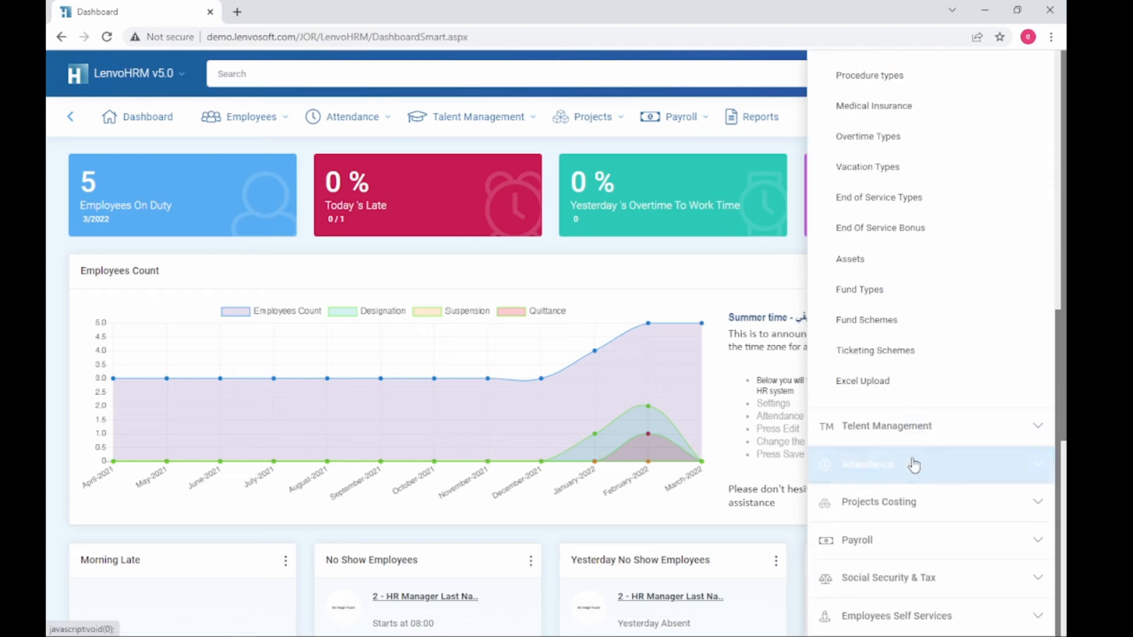
pyautogui.click(896, 387)
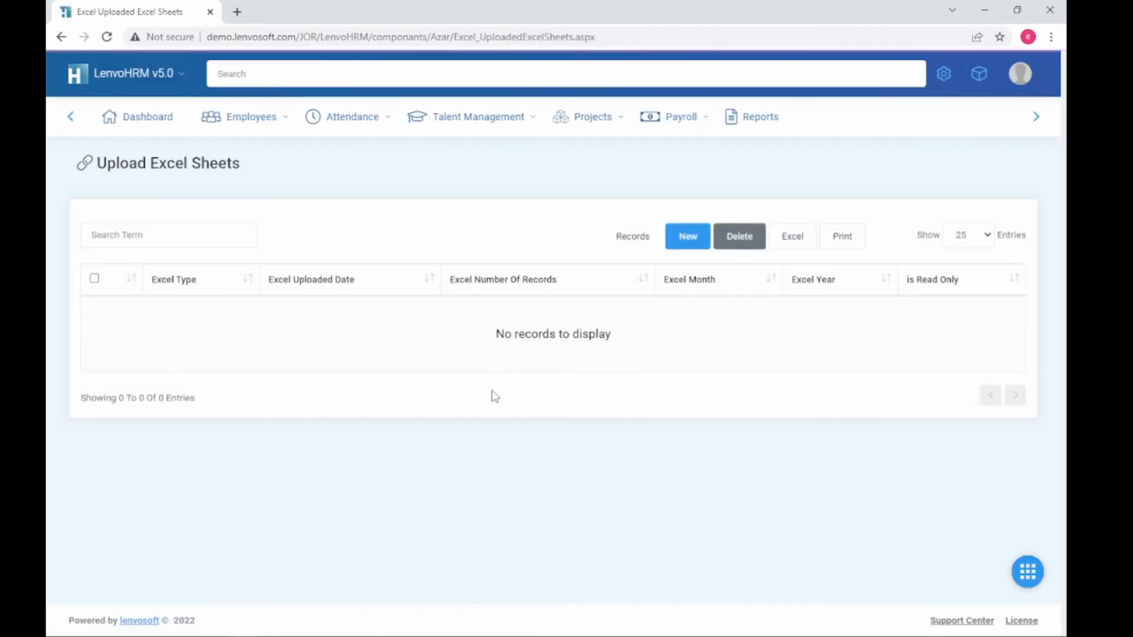
pyautogui.click(695, 236)
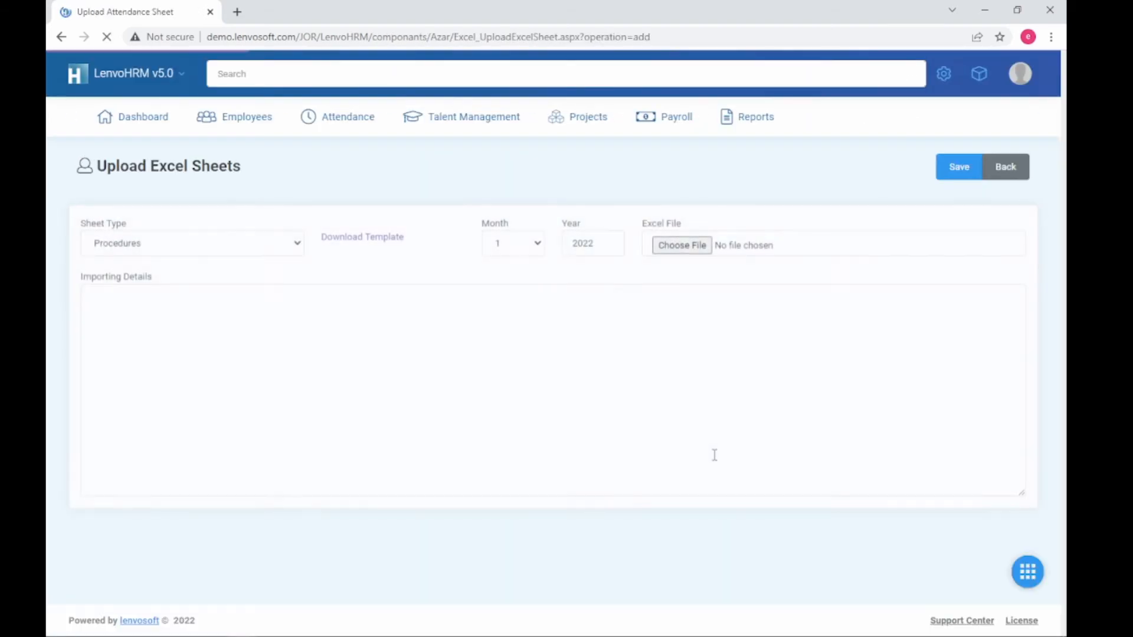
# - Choose Vacations Balance as the sheet type, download its template and open the downloaded file in Excel
pyautogui.click(302, 244)
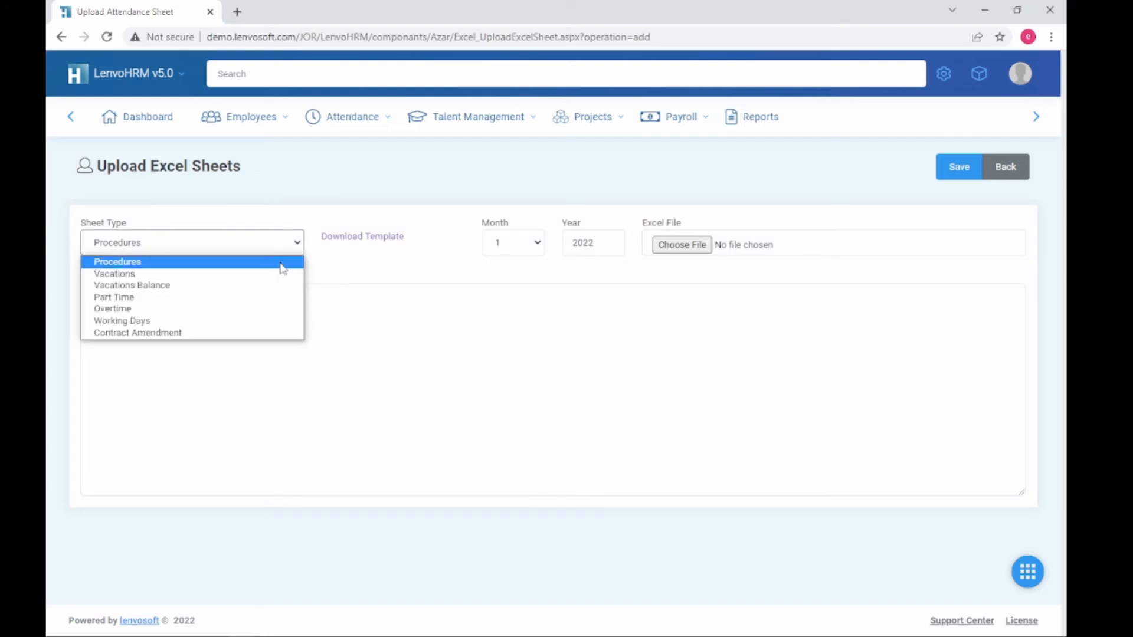
pyautogui.click(273, 286)
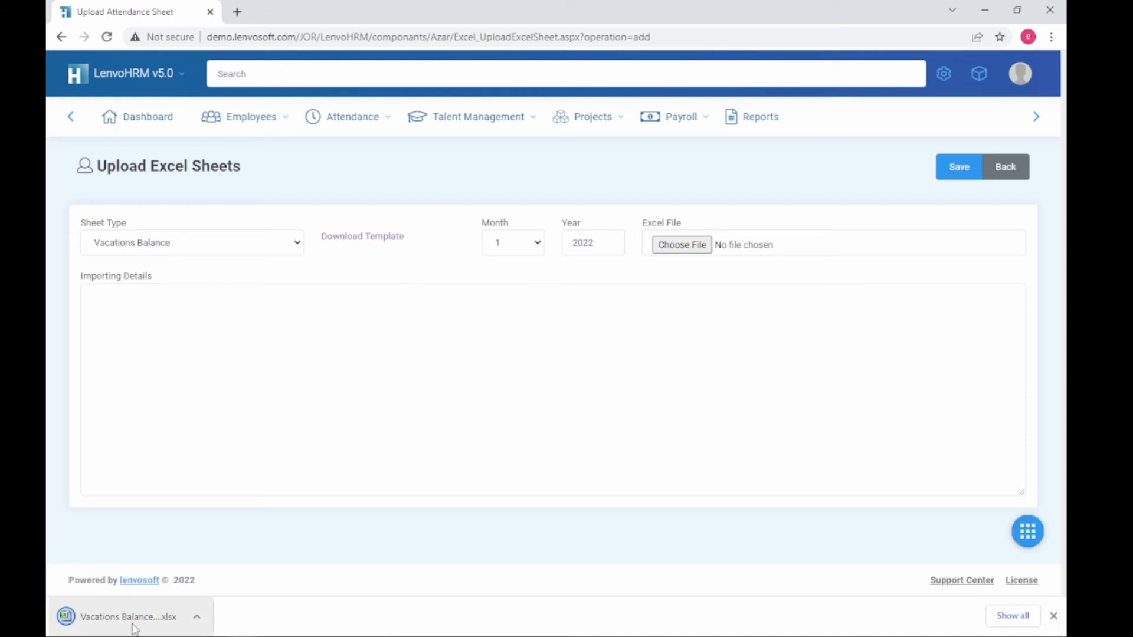
pyautogui.click(134, 620)
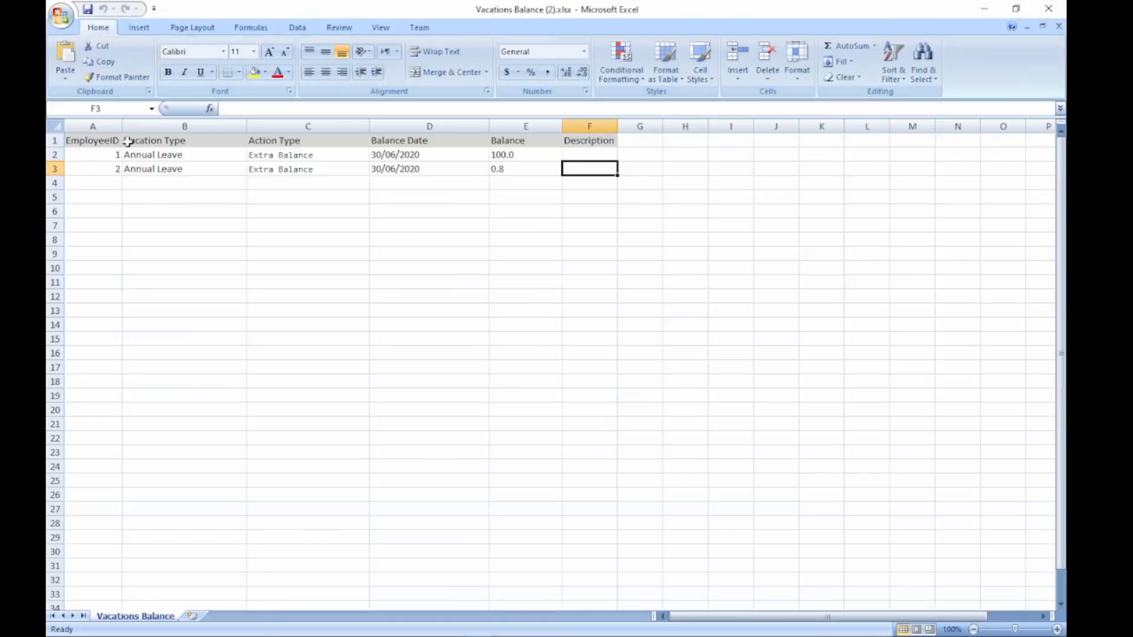
# - Examine the template's employee ID, vacation type, action type, balance date and balance columns, and shrink the Excel window to reveal the browser
pyautogui.moveTo(120, 143); pyautogui.dragTo(166, 167)
pyautogui.click(166, 156)
pyautogui.click(180, 155)
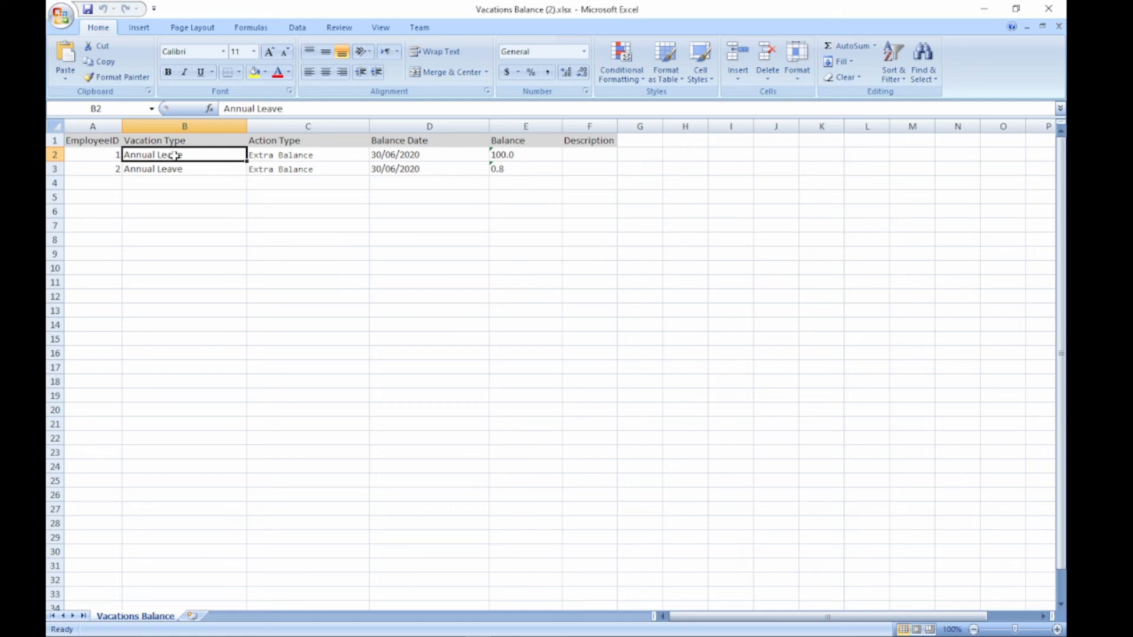
pyautogui.click(313, 154)
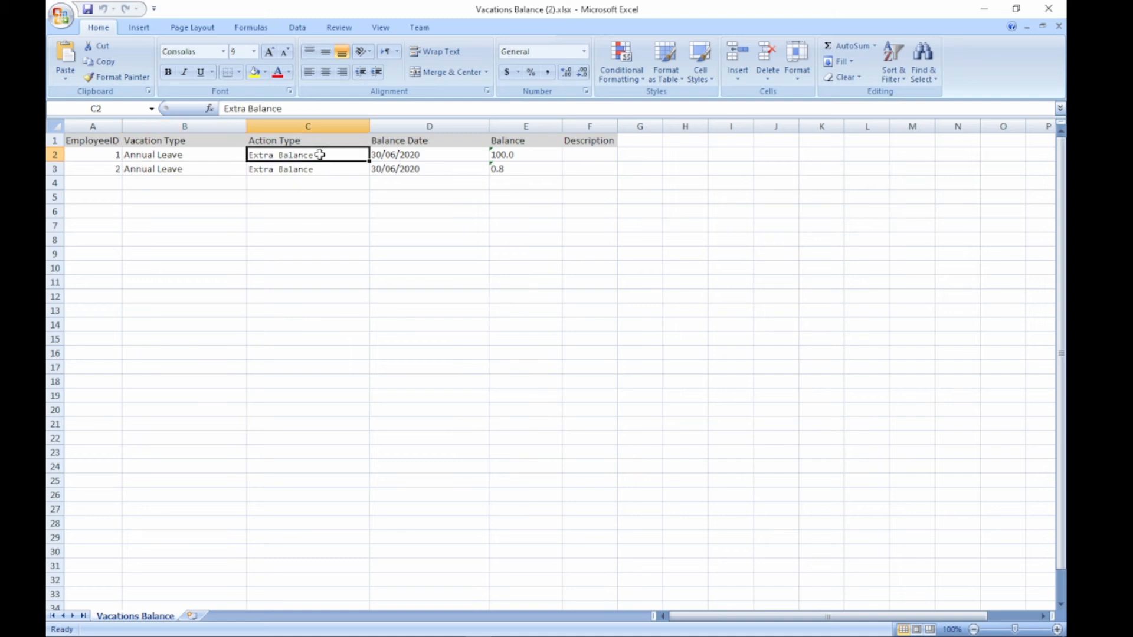
pyautogui.click(431, 154)
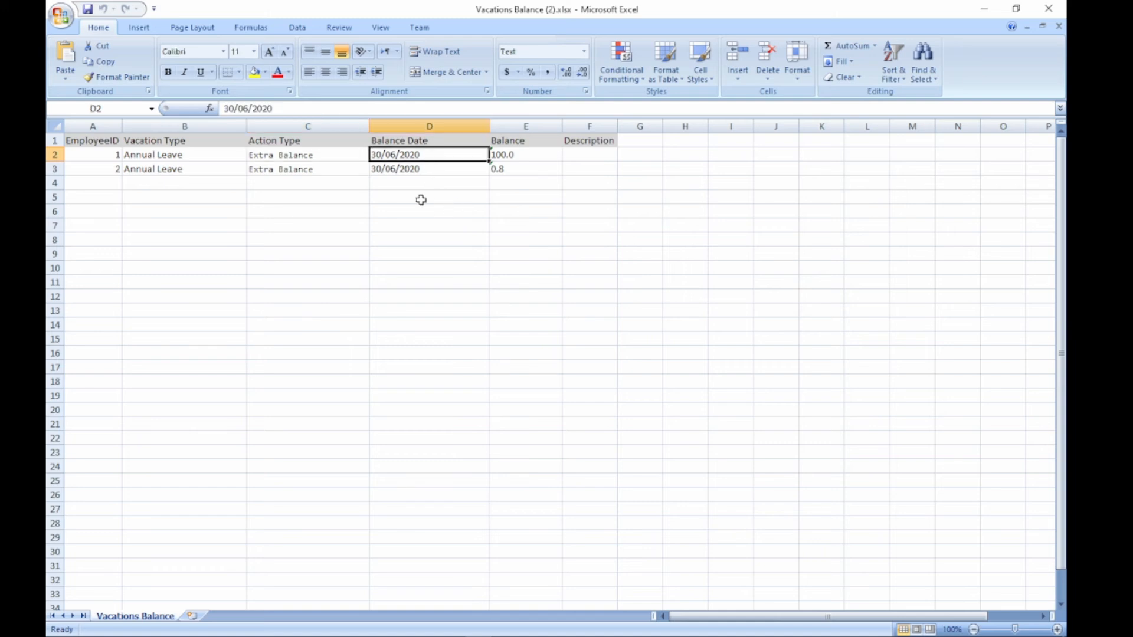
pyautogui.click(517, 154)
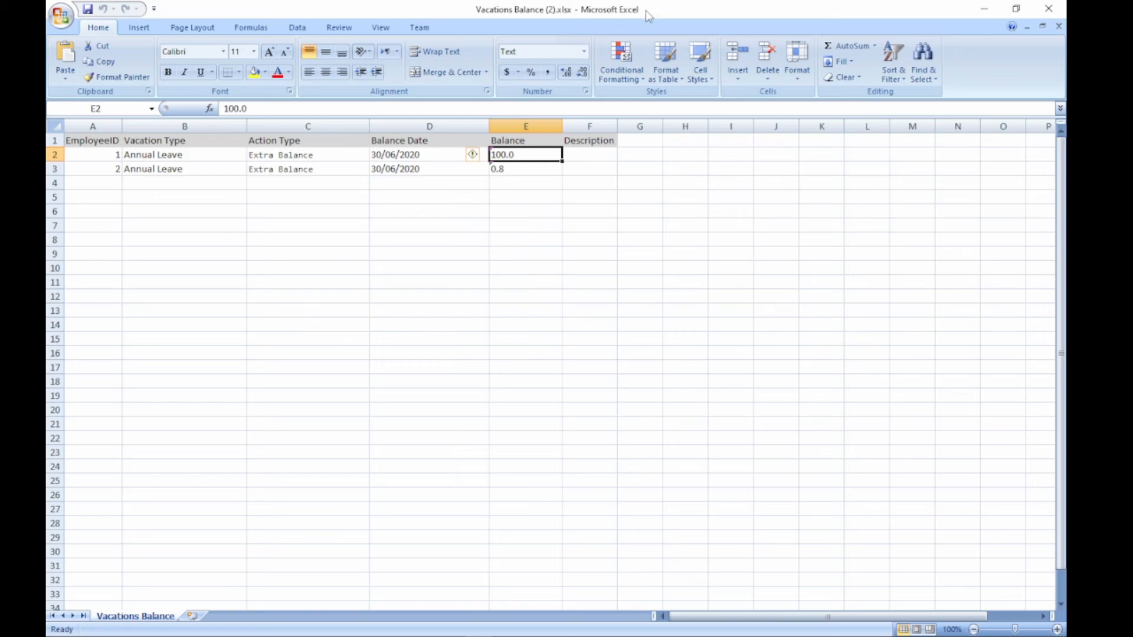
pyautogui.moveTo(652, 8); pyautogui.dragTo(612, 193)
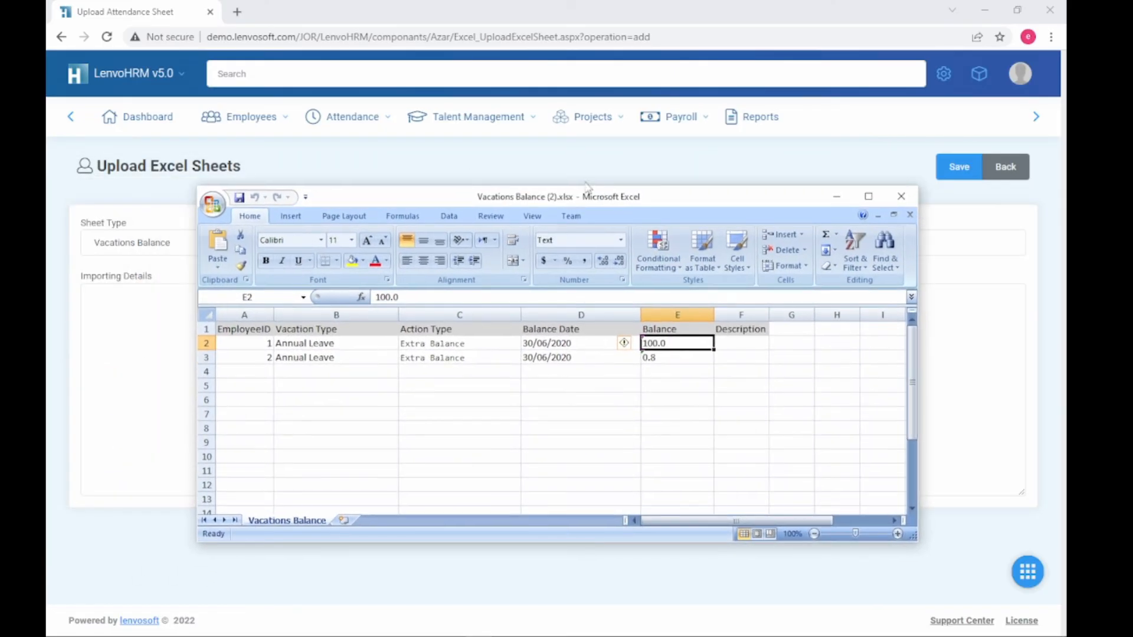
# - Open the employee management list in a new browser tab and open the Accounting department employee's record for editing
pyautogui.moveTo(315, 121)
pyautogui.moveTo(248, 118)
pyautogui.rightClick(343, 173)
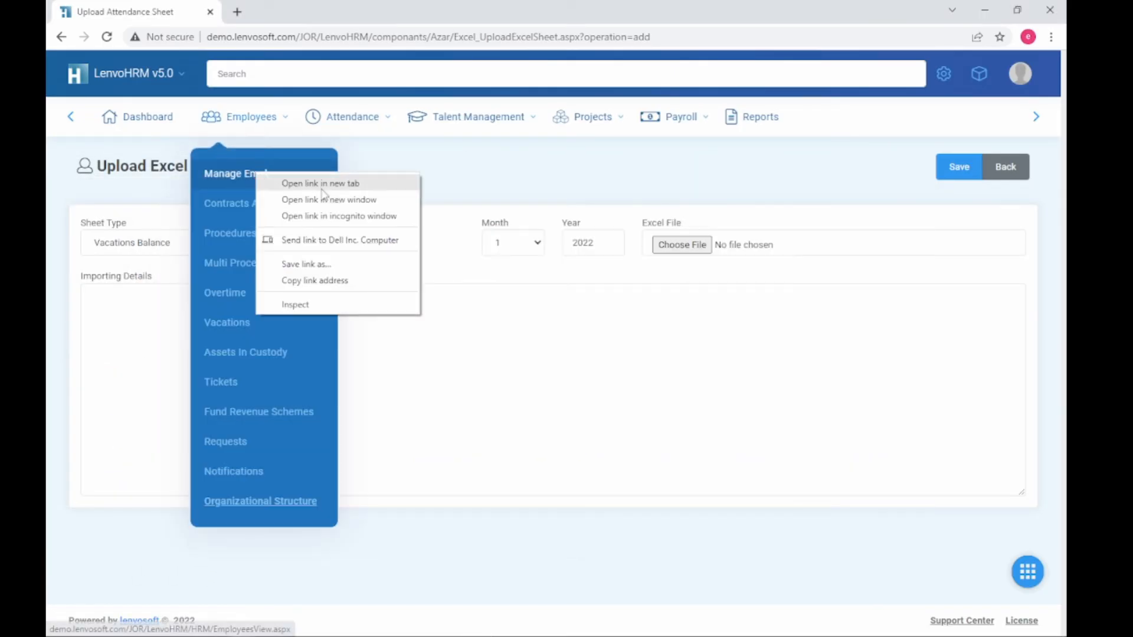
pyautogui.click(366, 182)
pyautogui.click(322, 13)
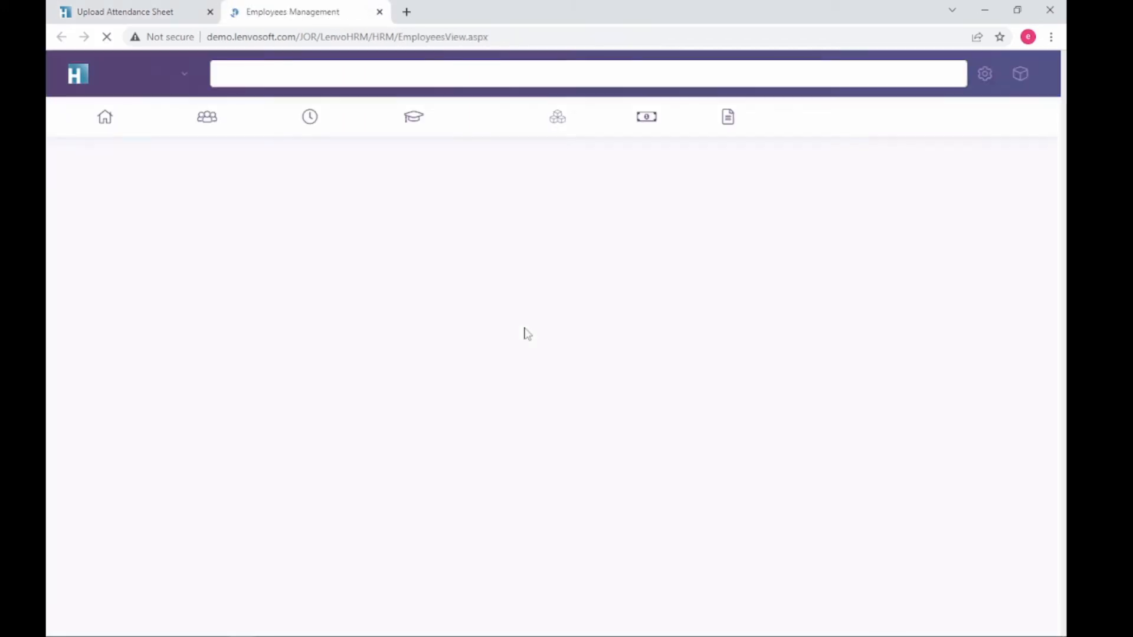
pyautogui.scroll(-3, 307, 458)
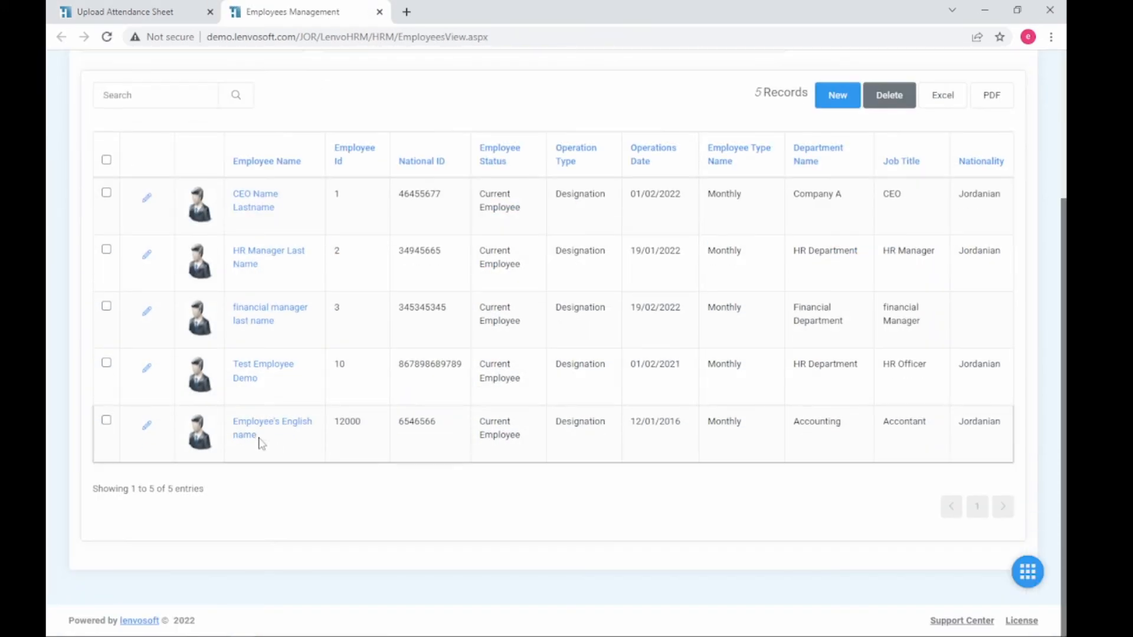
pyautogui.click(147, 427)
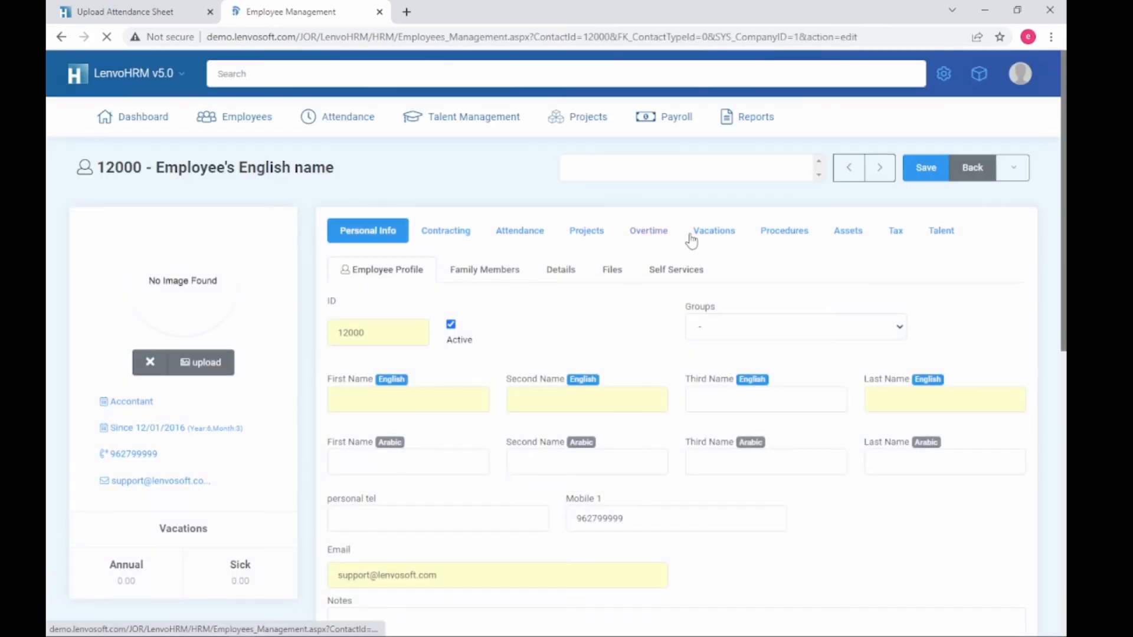
# - Show the employee's vacation types and check the annual vacation's balance in days
pyautogui.click(714, 233)
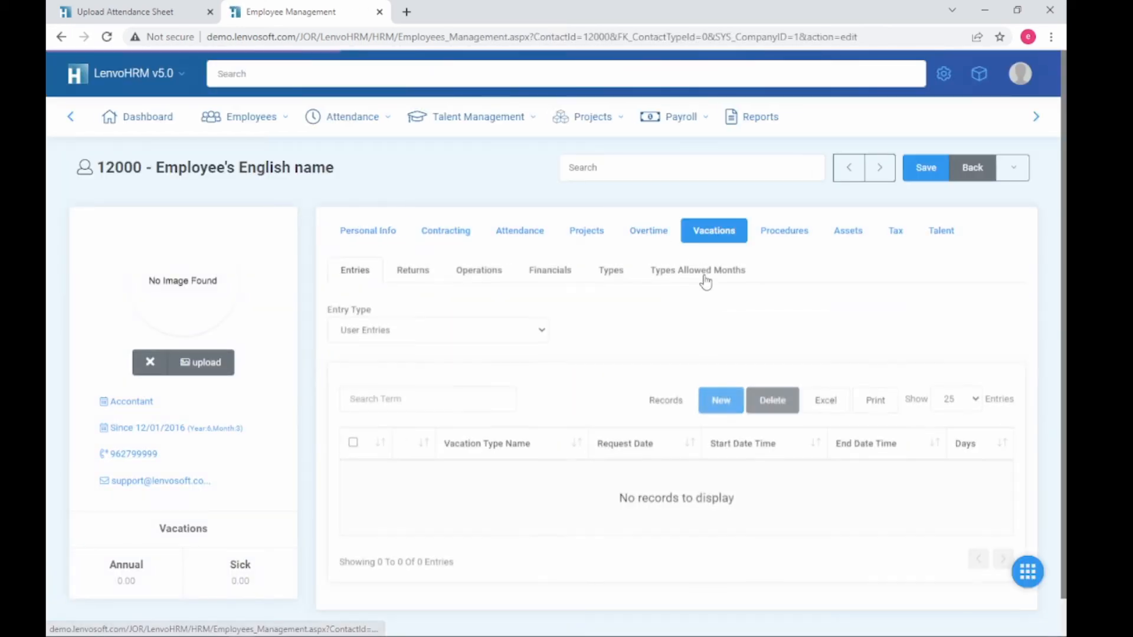
pyautogui.click(614, 270)
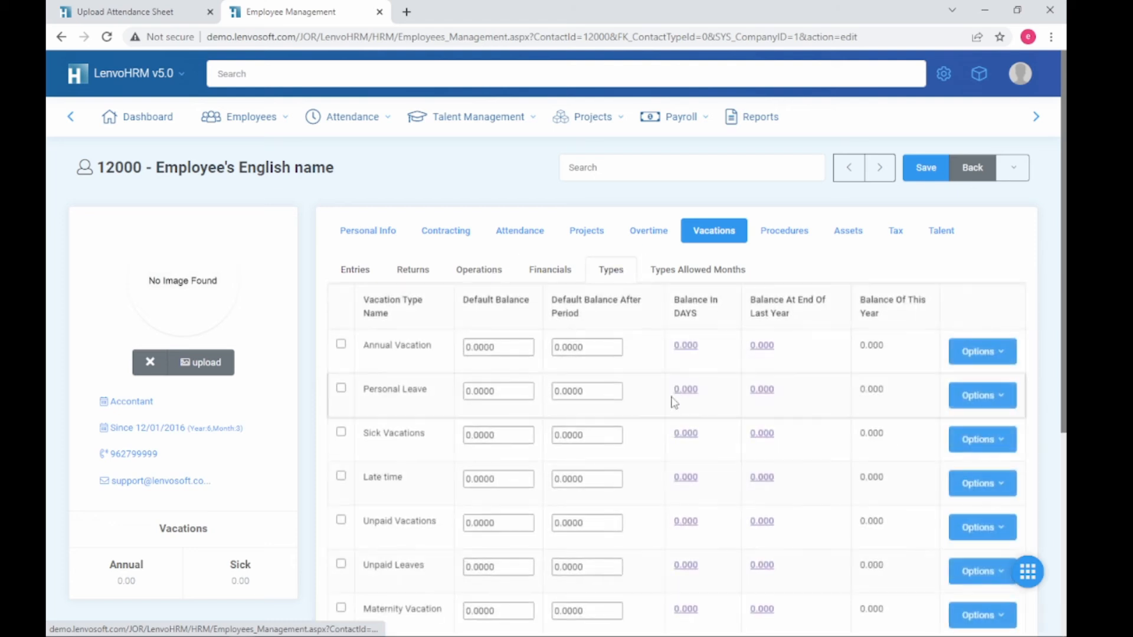
pyautogui.click(686, 345)
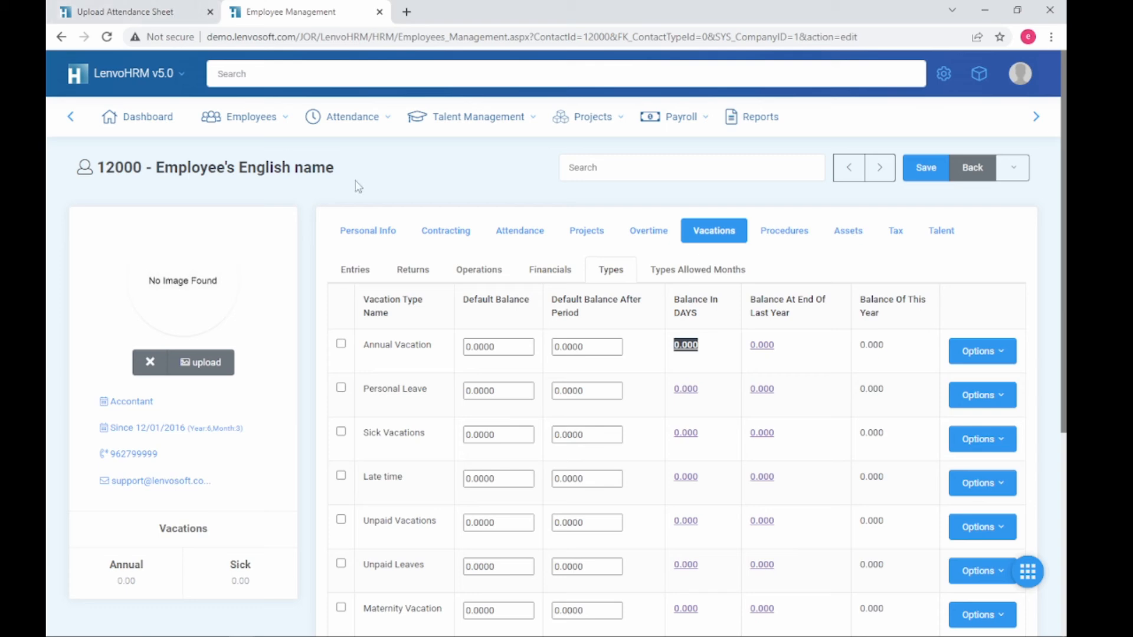
# - Switch to the Vacations Balance workbook in Excel and enter the open employee record's ID in cell A2
pyautogui.moveTo(142, 170); pyautogui.dragTo(98, 168)
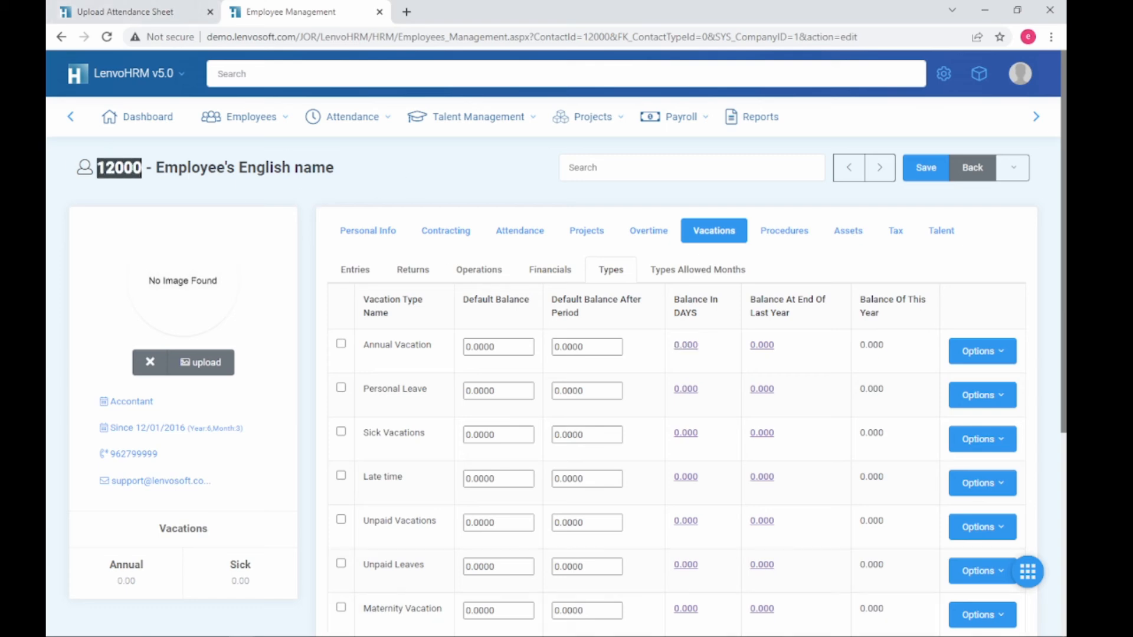
pyautogui.click(478, 633)
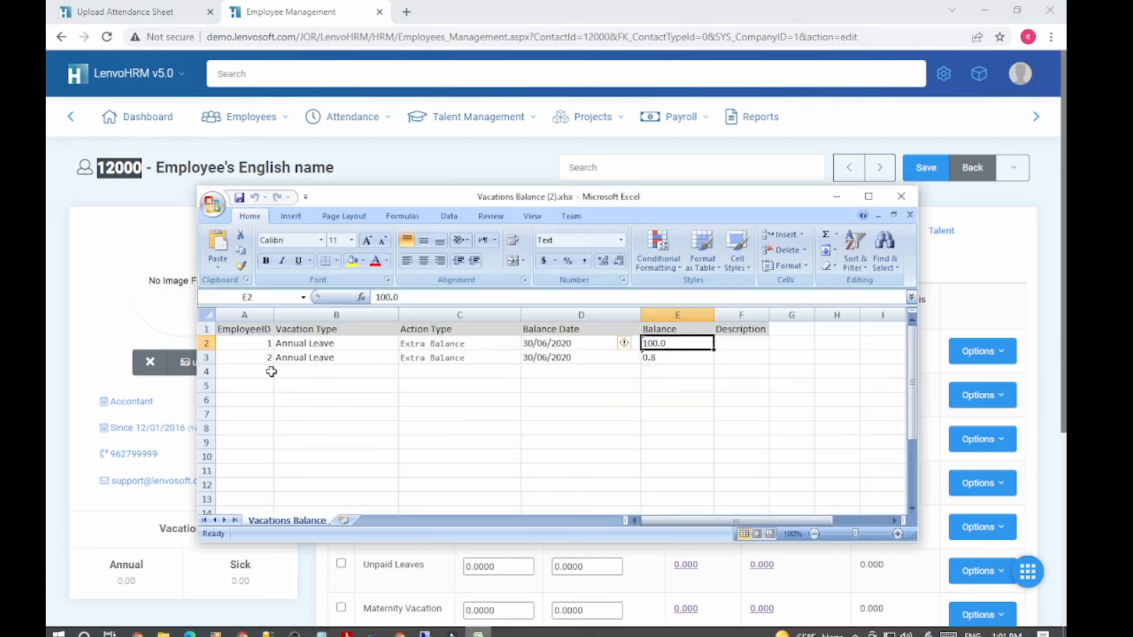
pyautogui.click(263, 347)
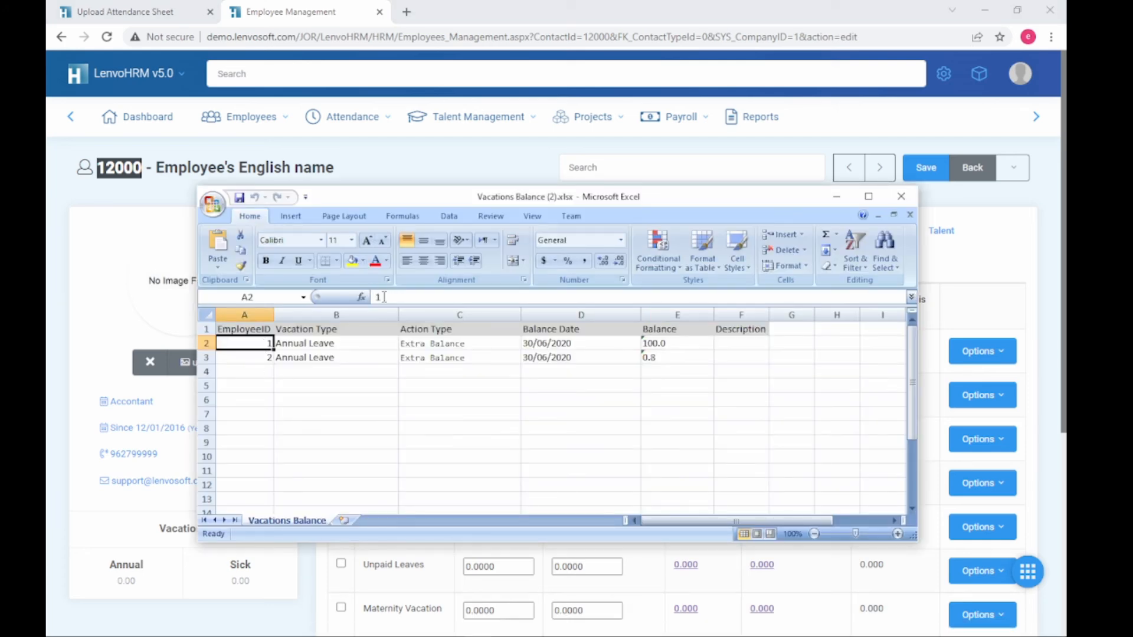
pyautogui.write('12000')
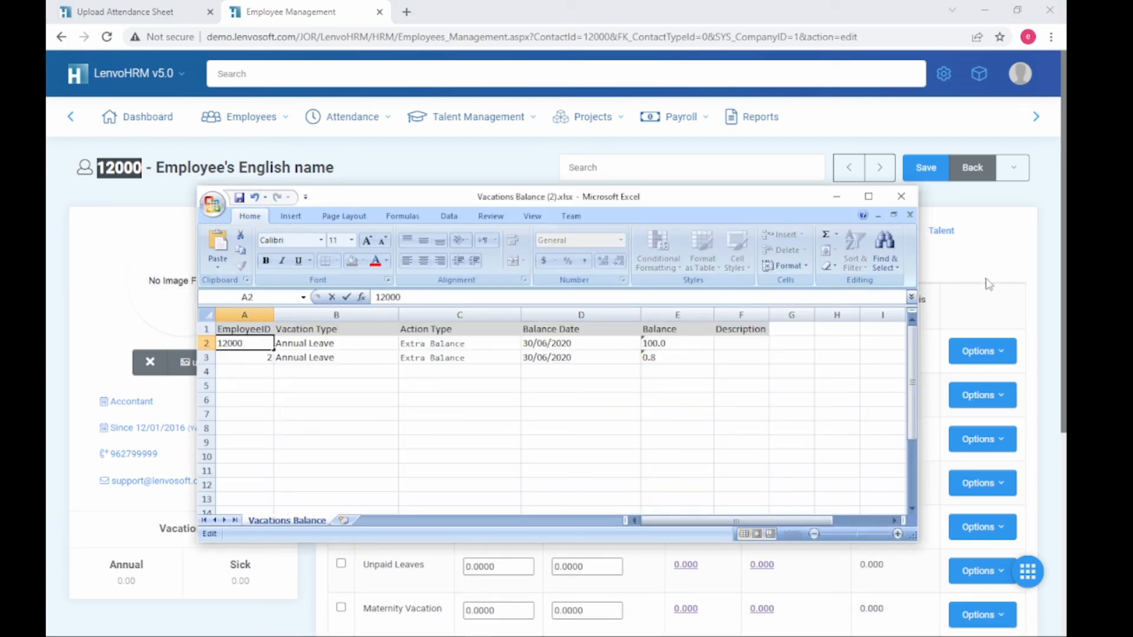
# - Check the annual vacation type's exact name in the employee's record and set cell B2 in Excel to Annual Vacation
pyautogui.click(989, 285)
pyautogui.moveTo(440, 346); pyautogui.dragTo(359, 351)
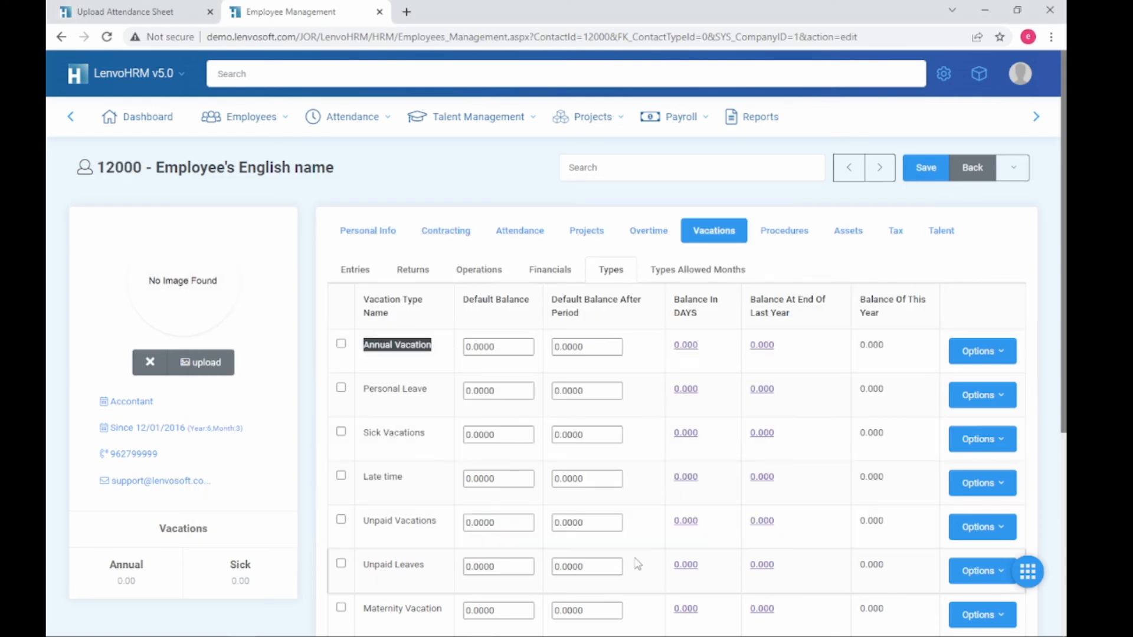
pyautogui.hotkey('alt', 'Tab')
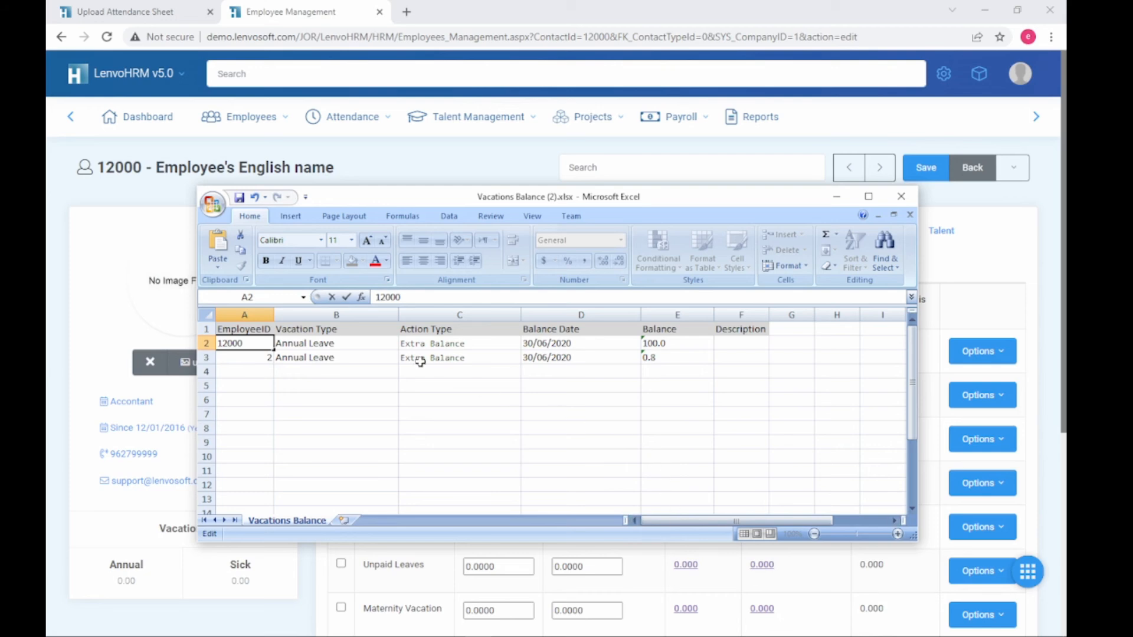
pyautogui.click(369, 345)
pyautogui.doubleClick(336, 343)
pyautogui.moveTo(337, 344); pyautogui.dragTo(282, 353)
pyautogui.write('nnual Vacation')
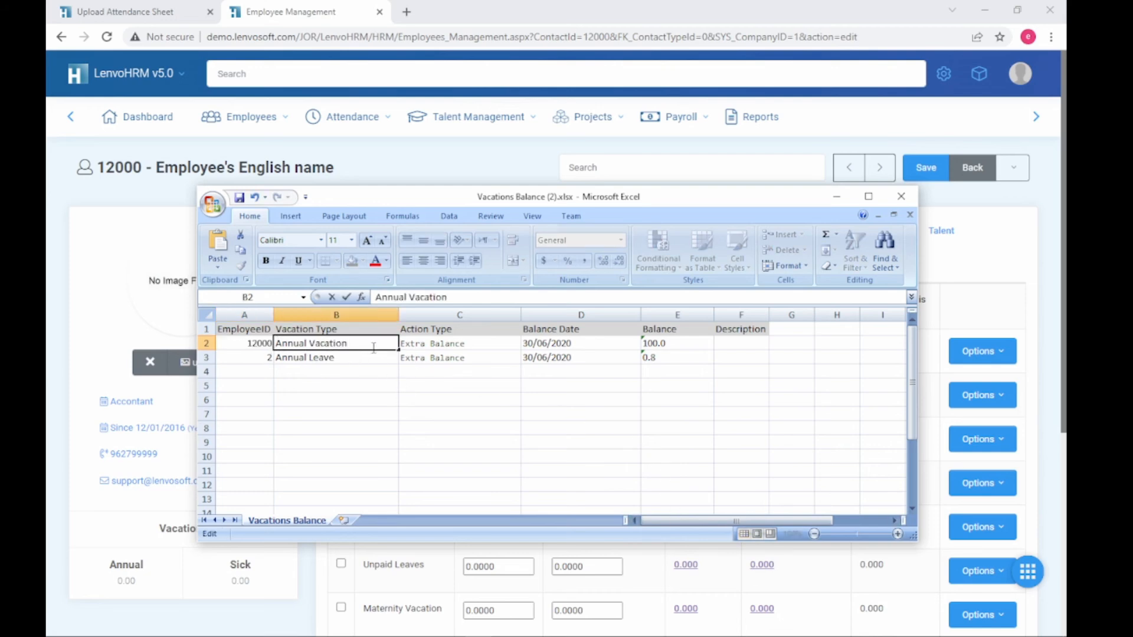
# - Set the Balance Date of the first data row to 31/01/2022, in cell D2
pyautogui.click(488, 341)
pyautogui.doubleClick(531, 342)
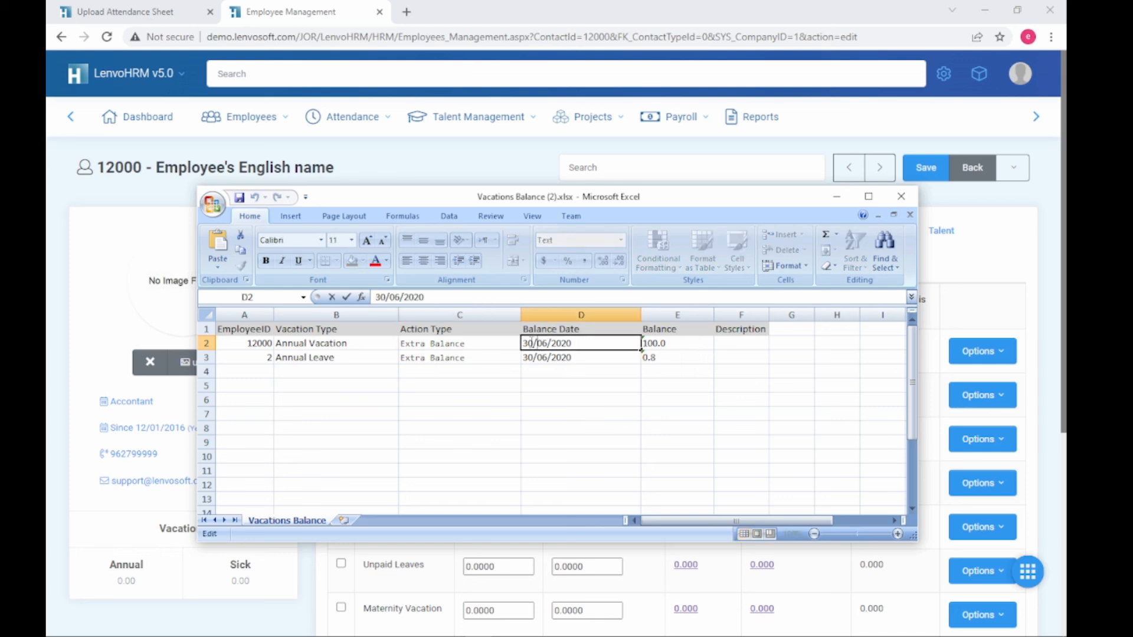
pyautogui.press('BackSpace')
pyautogui.write('1')
pyautogui.hotkey('shift', 'Right')
pyautogui.hotkey('shift', 'Right')
pyautogui.write('01')
pyautogui.press('Right')
pyautogui.press('Right')
pyautogui.hotkey('shift', 'Right')
pyautogui.write('2')
# - Set the first data row's Balance to 8.5 and clear the second sample row
pyautogui.click(675, 343)
pyautogui.doubleClick(675, 343)
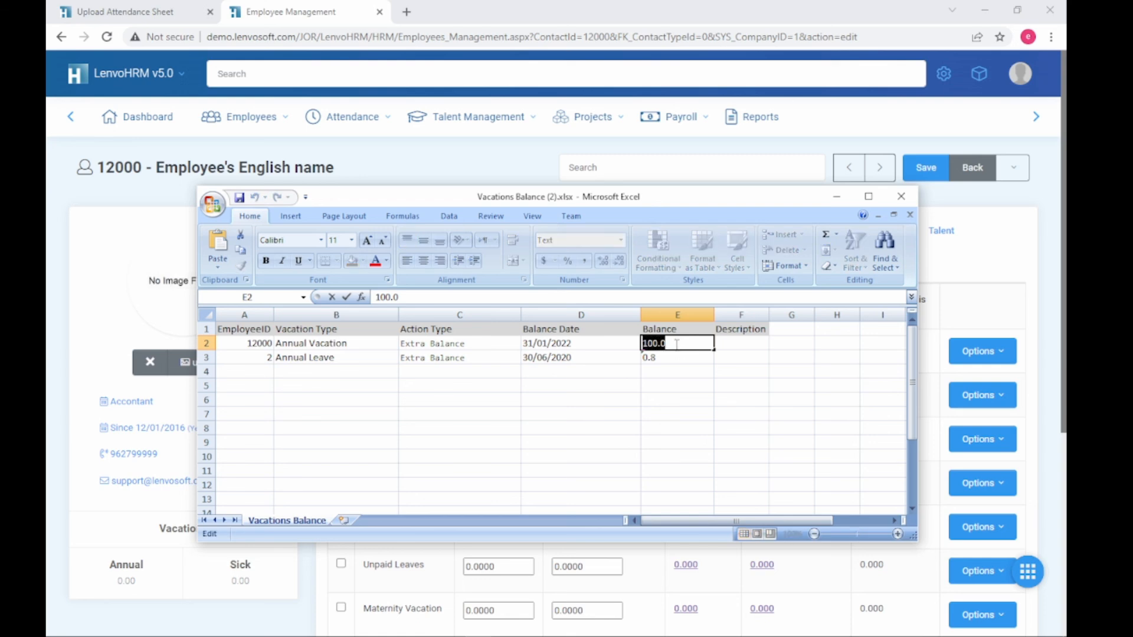
pyautogui.write('8.5')
pyautogui.click(575, 385)
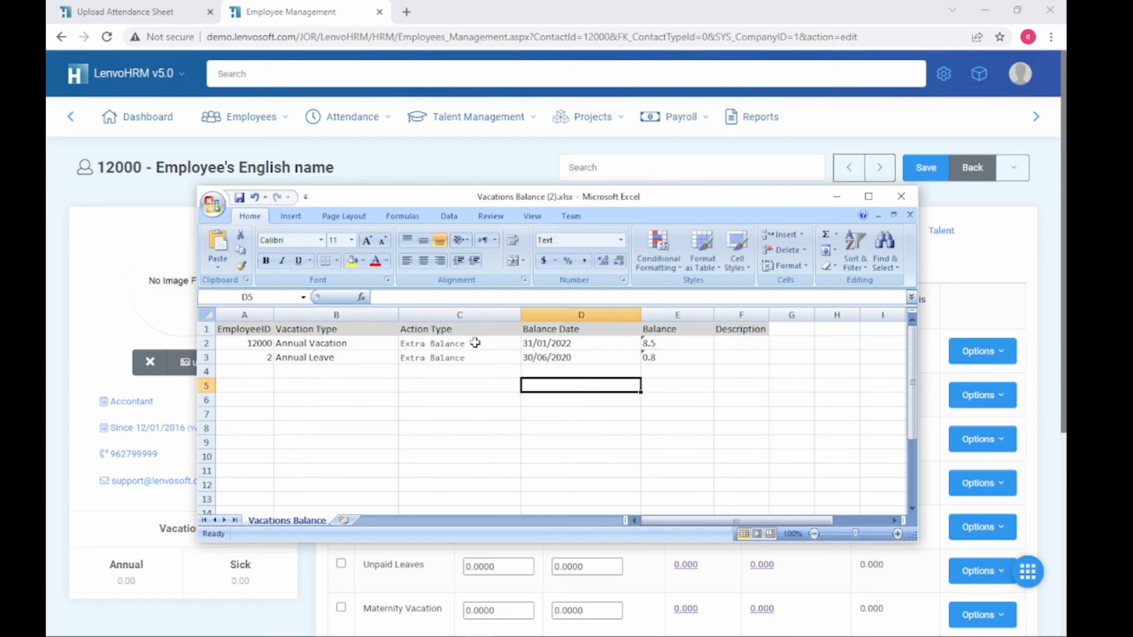
pyautogui.click(209, 357)
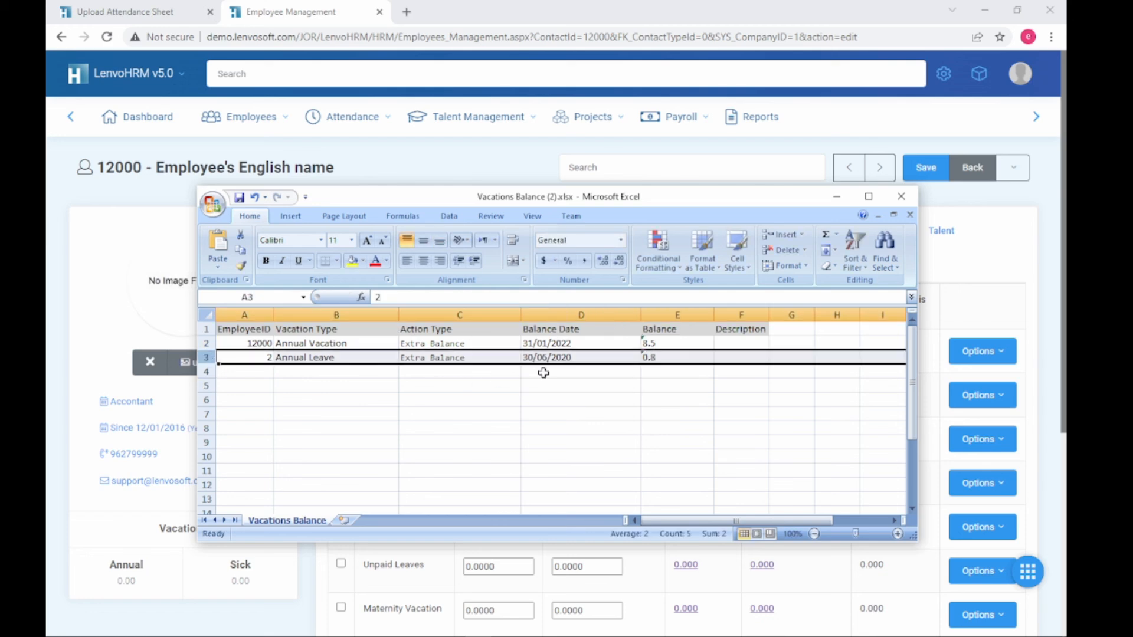
pyautogui.press('Delete')
# - Enter Starting Balance as the row's Description in cell F2, then save and close the workbook
pyautogui.click(742, 342)
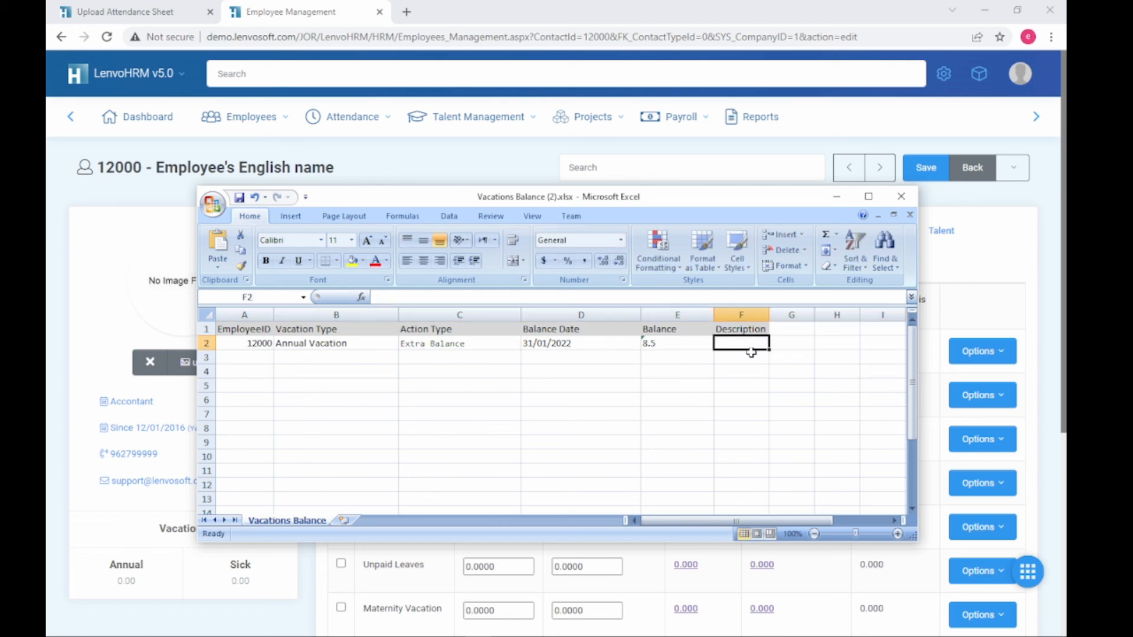
pyautogui.write('Starting')
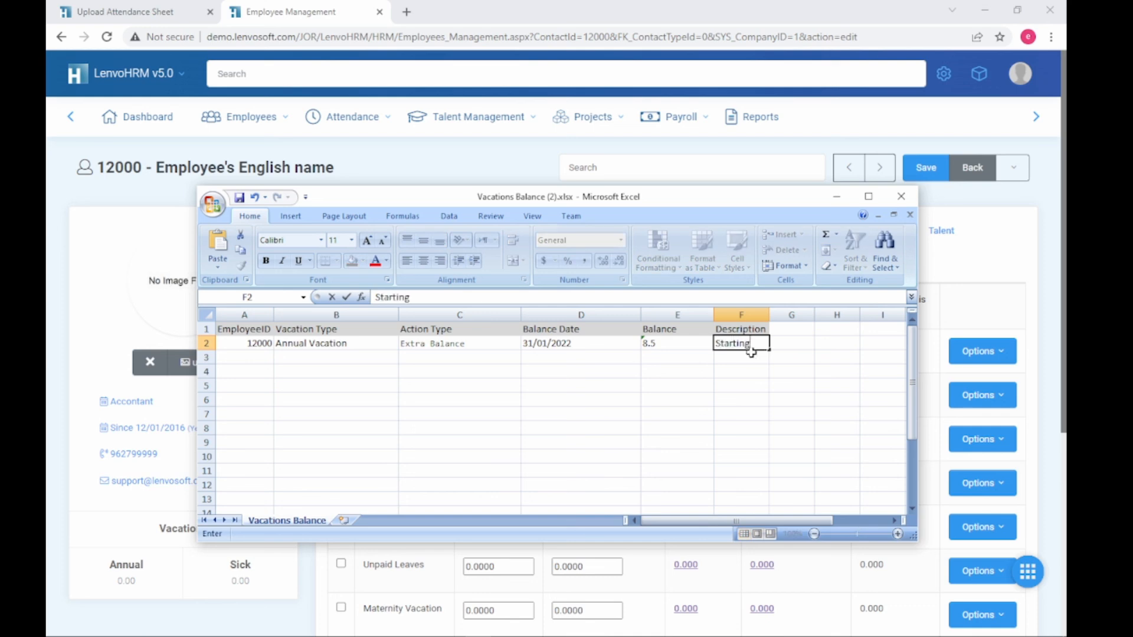
pyautogui.write(' Balance')
pyautogui.click(632, 466)
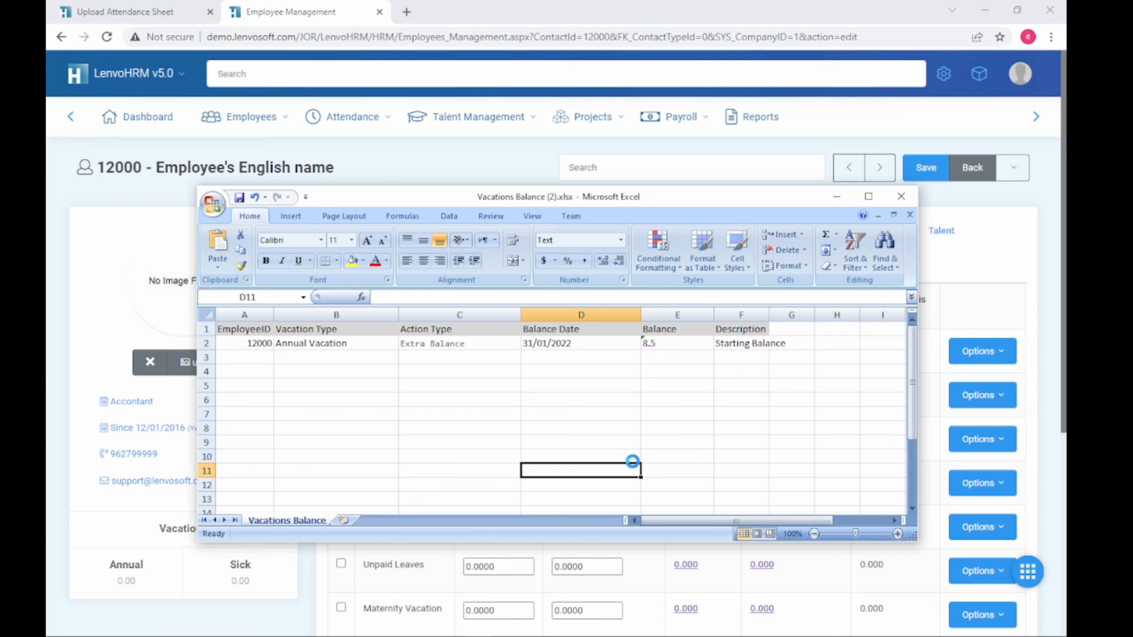
pyautogui.click(900, 197)
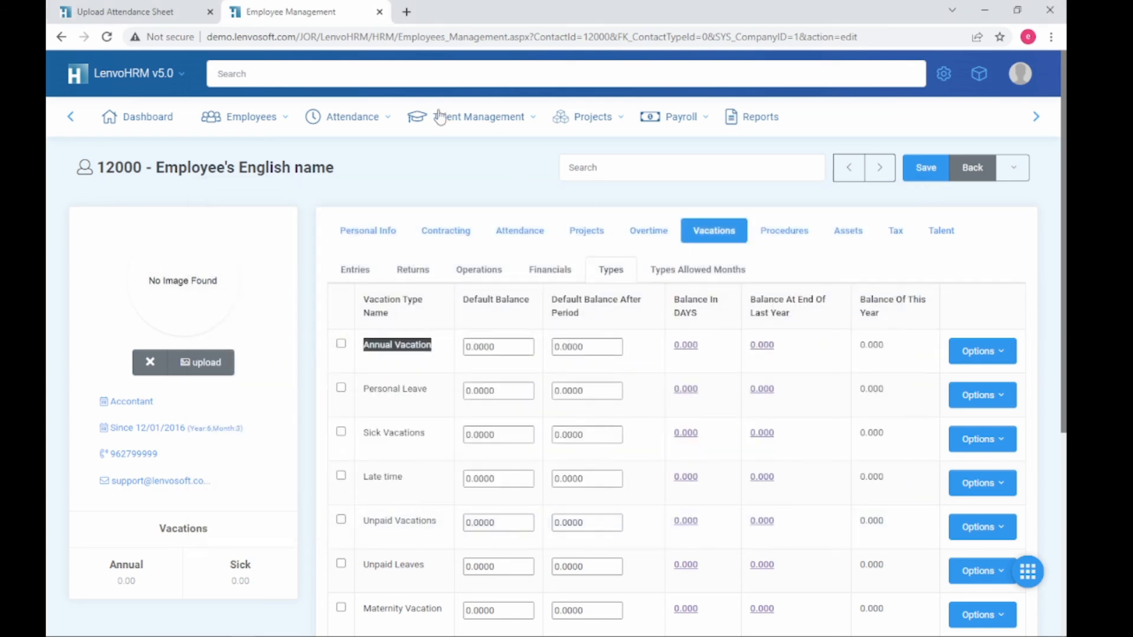
# - Return to the Excel sheet upload page, choose Vacations Balance (2).xlsx as the Excel file and save the upload
pyautogui.click(179, 17)
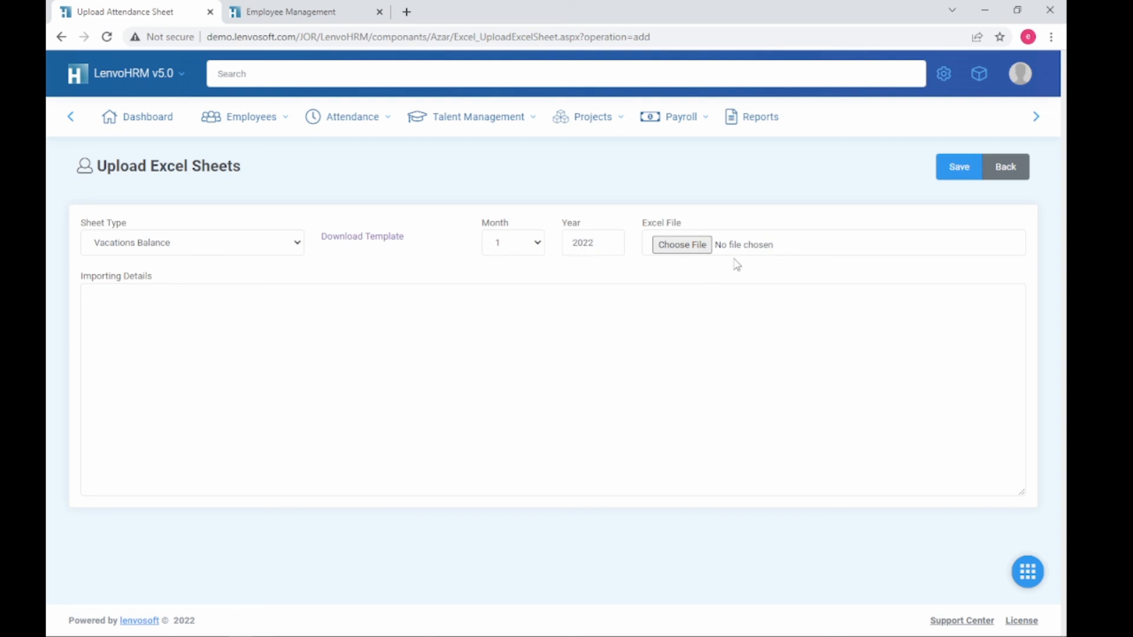
pyautogui.click(699, 248)
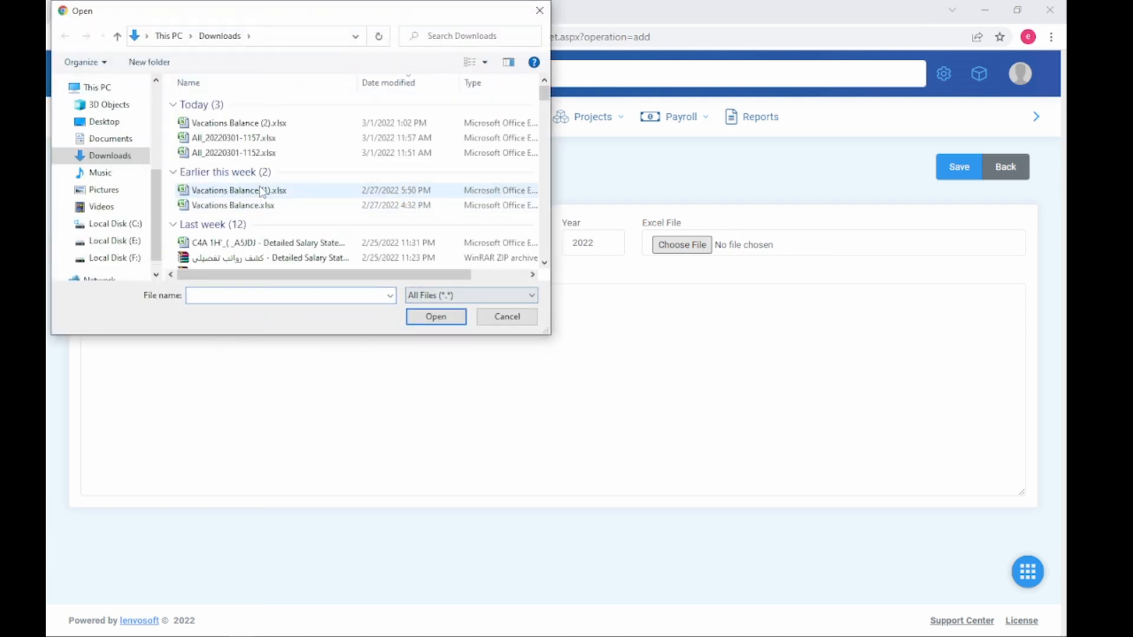
pyautogui.doubleClick(239, 123)
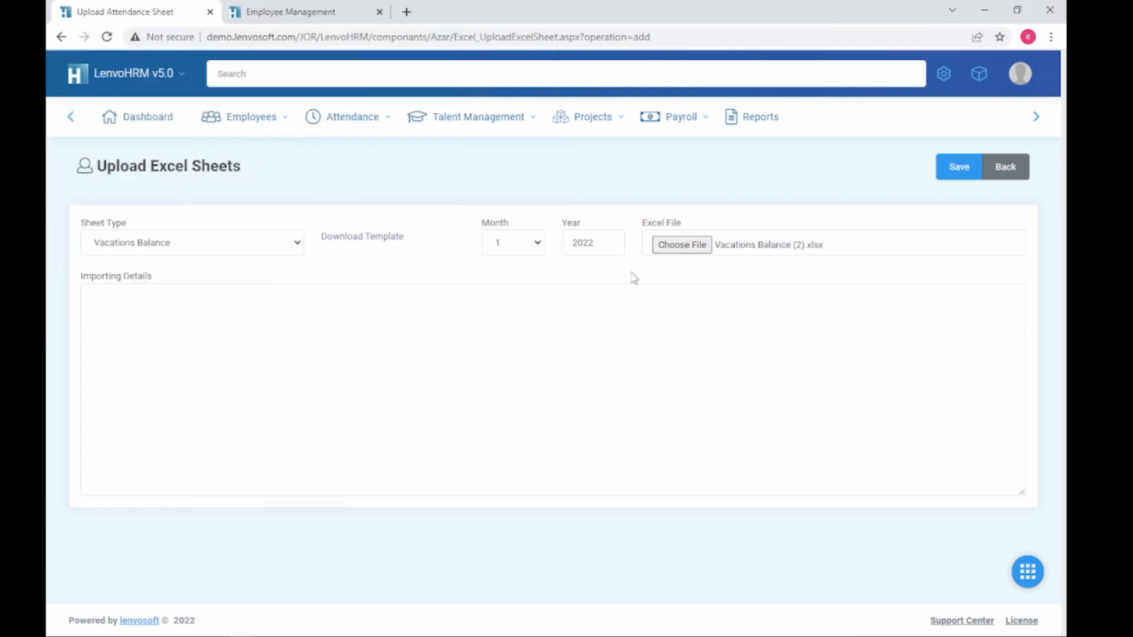
pyautogui.click(956, 176)
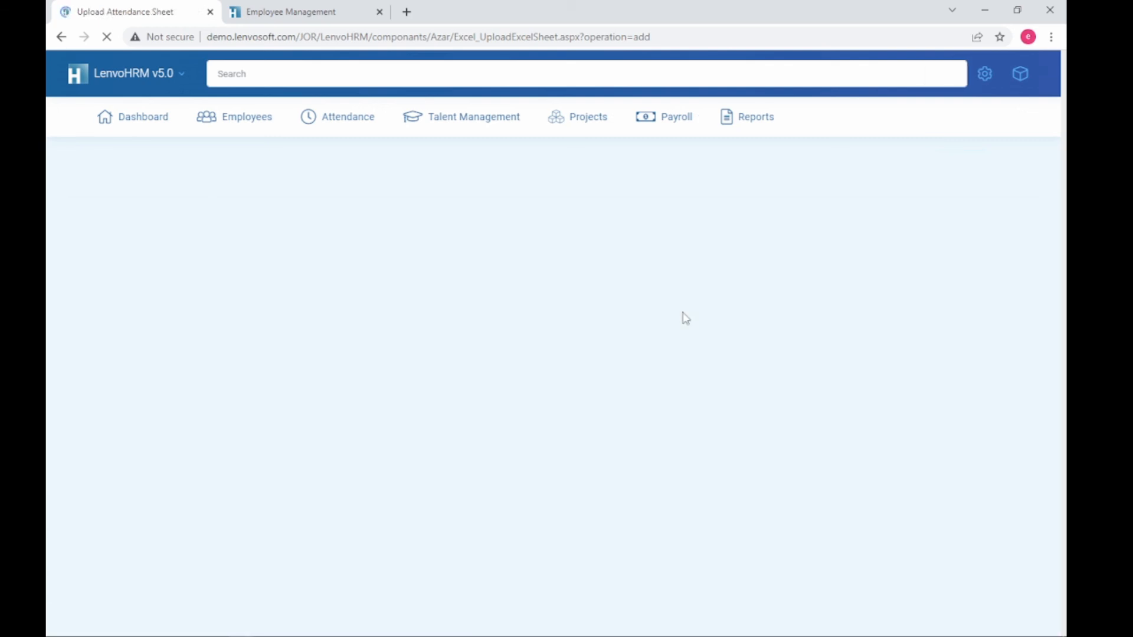
# - Check the importing details for the counts of inserted and rejected vacation balances
pyautogui.moveTo(369, 432); pyautogui.dragTo(124, 363)
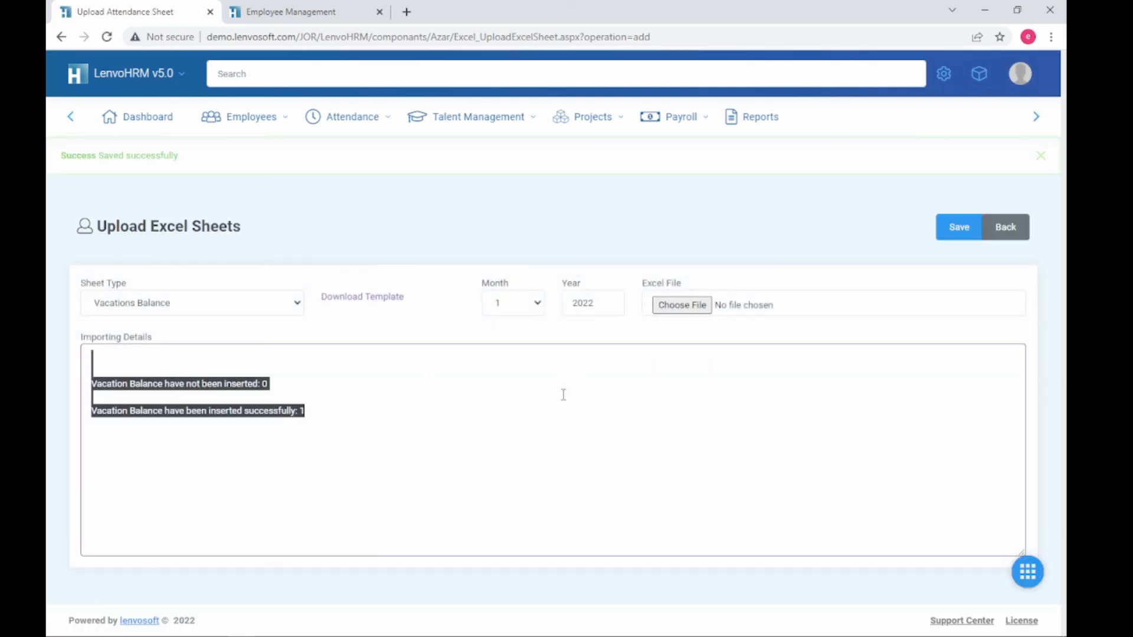
pyautogui.click(323, 417)
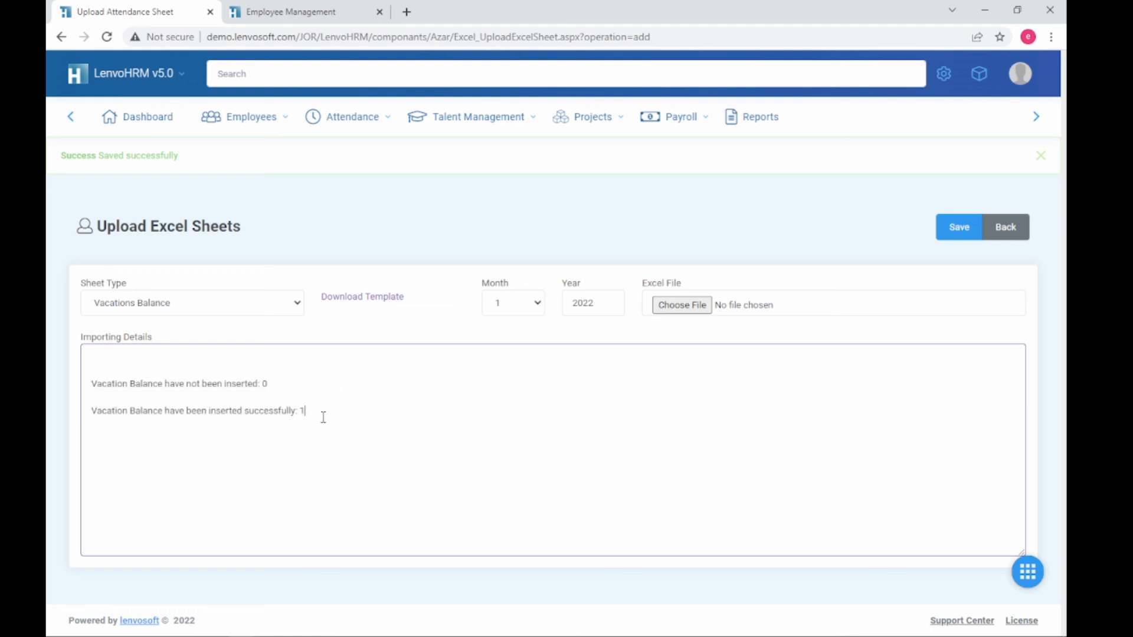
pyautogui.moveTo(305, 411); pyautogui.dragTo(97, 412)
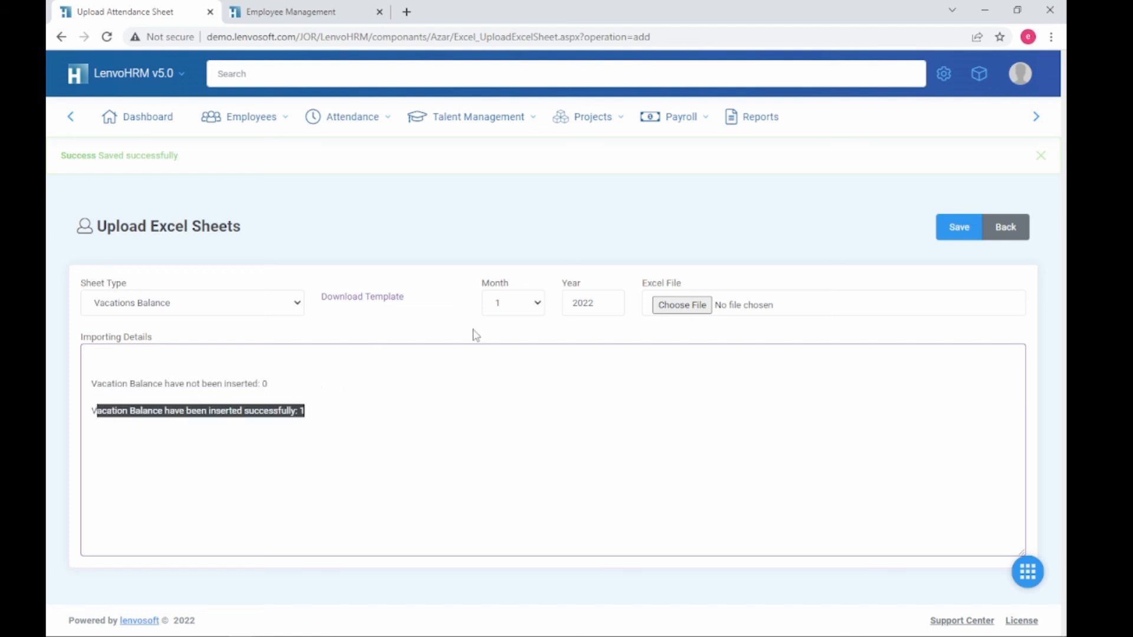
# - Reload the employee's record in the other browser tab and check the annual vacation's balance in days
pyautogui.click(330, 12)
pyautogui.click(522, 40)
pyautogui.press('Return')
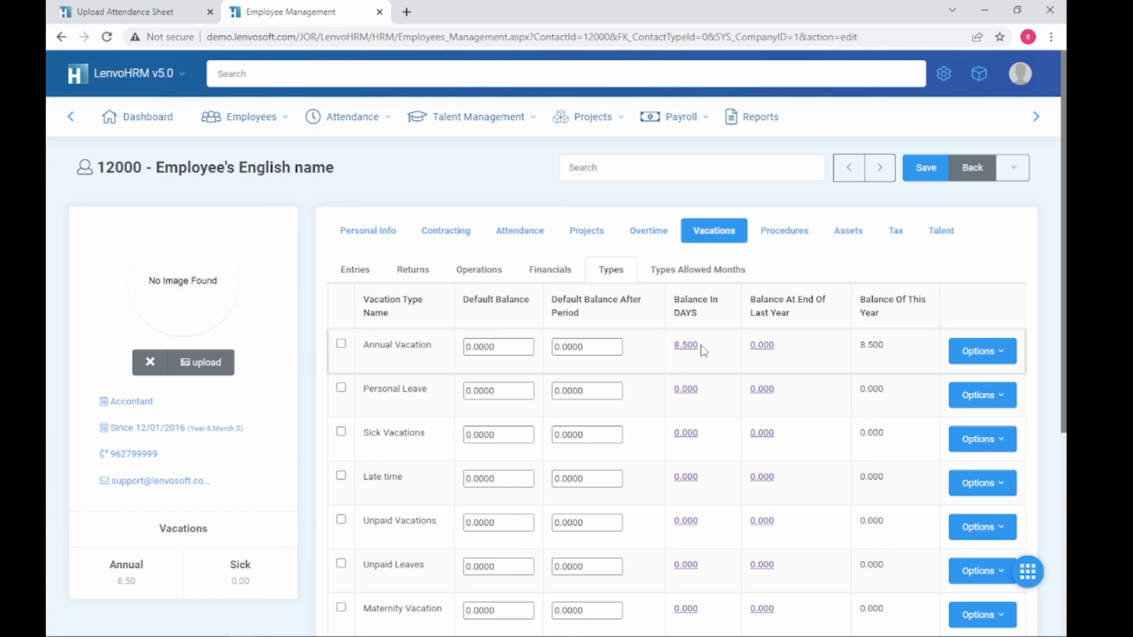
pyautogui.moveTo(676, 350); pyautogui.dragTo(674, 349)
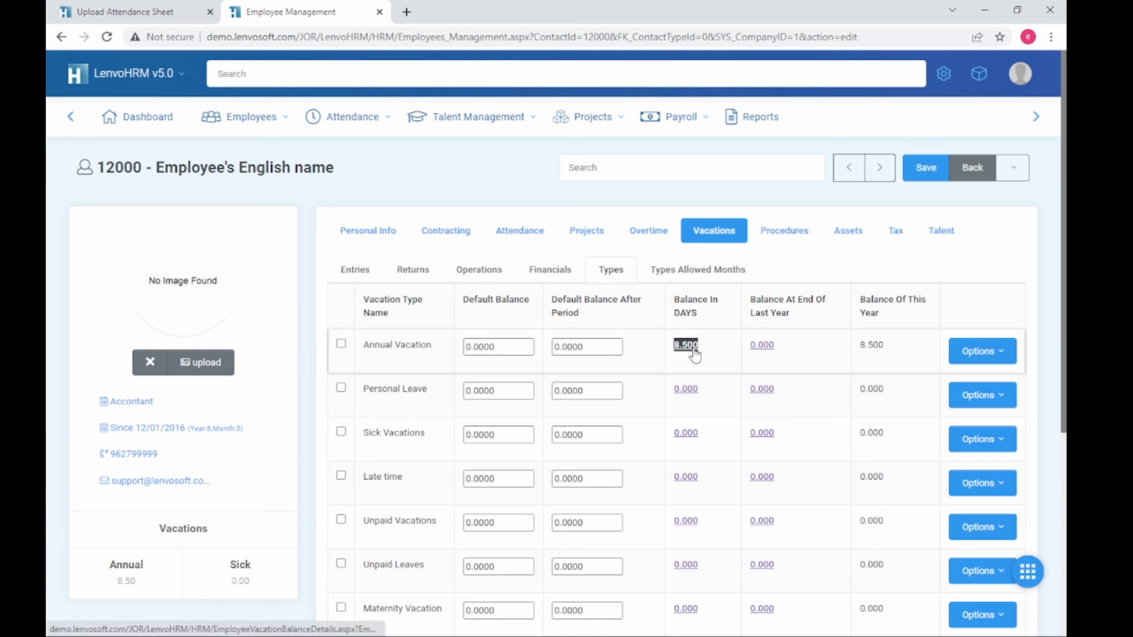
# - Open the annual vacation's balance transactions statement and check the extra balance entry's balance date and expiry date
pyautogui.click(693, 351)
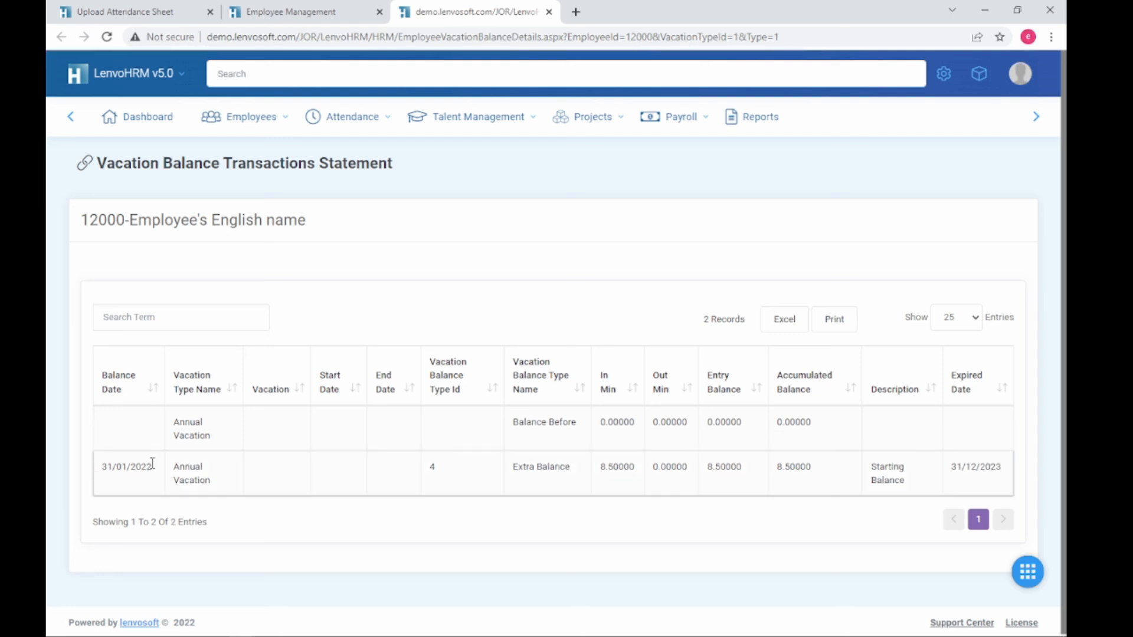
pyautogui.moveTo(152, 463); pyautogui.dragTo(107, 467)
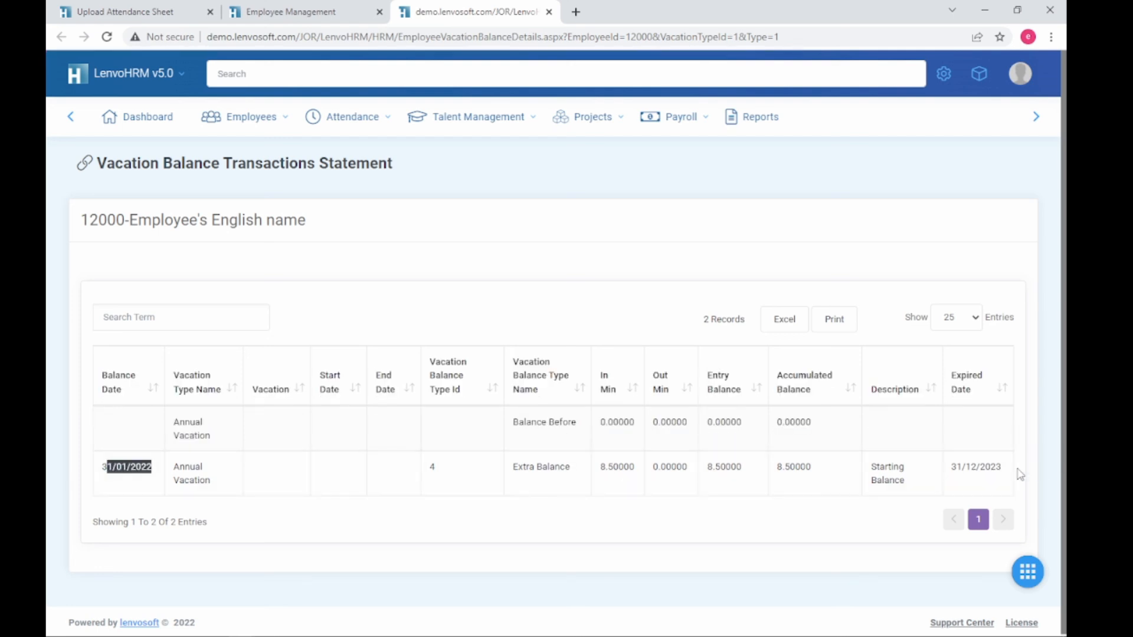
pyautogui.moveTo(1011, 473); pyautogui.dragTo(952, 470)
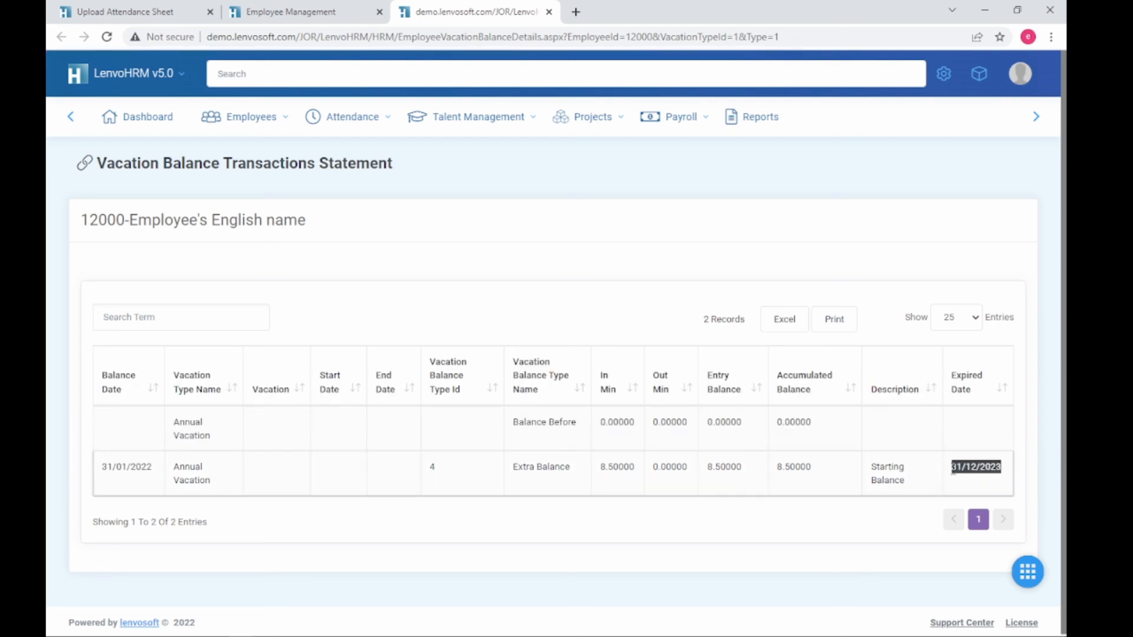